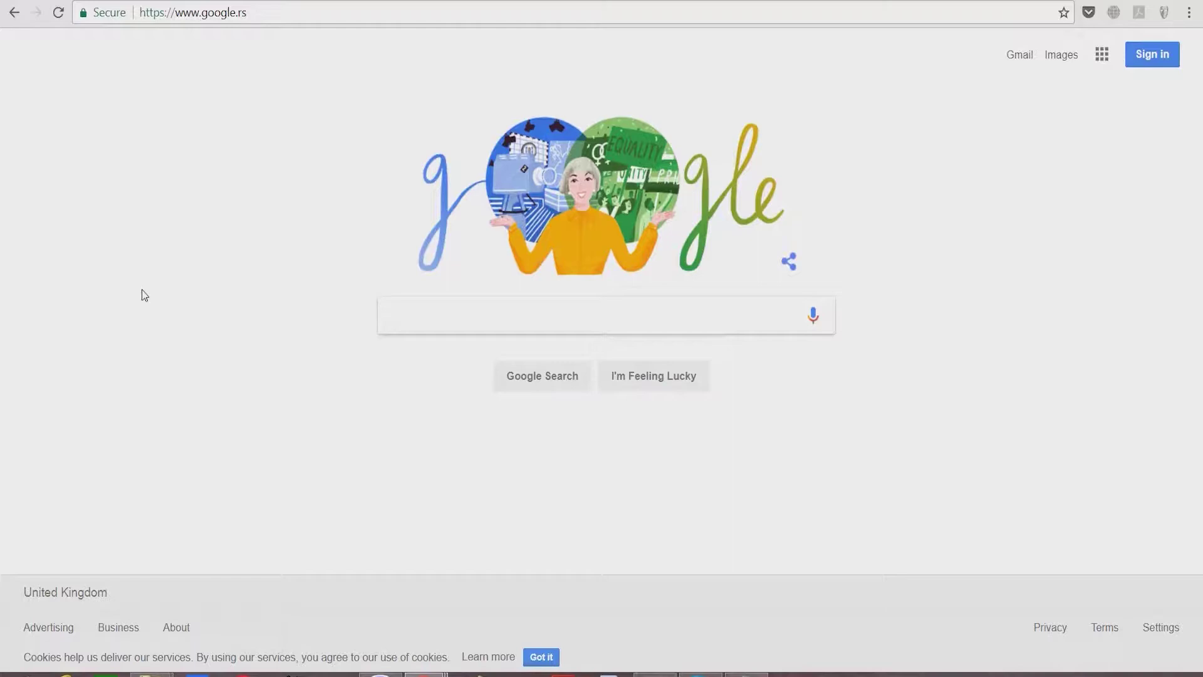
# Search Google for 'seoclerk' and open the 'SEOClerks: SEO Marketplace' result
pyautogui.click(464, 311)
pyautogui.write('s')
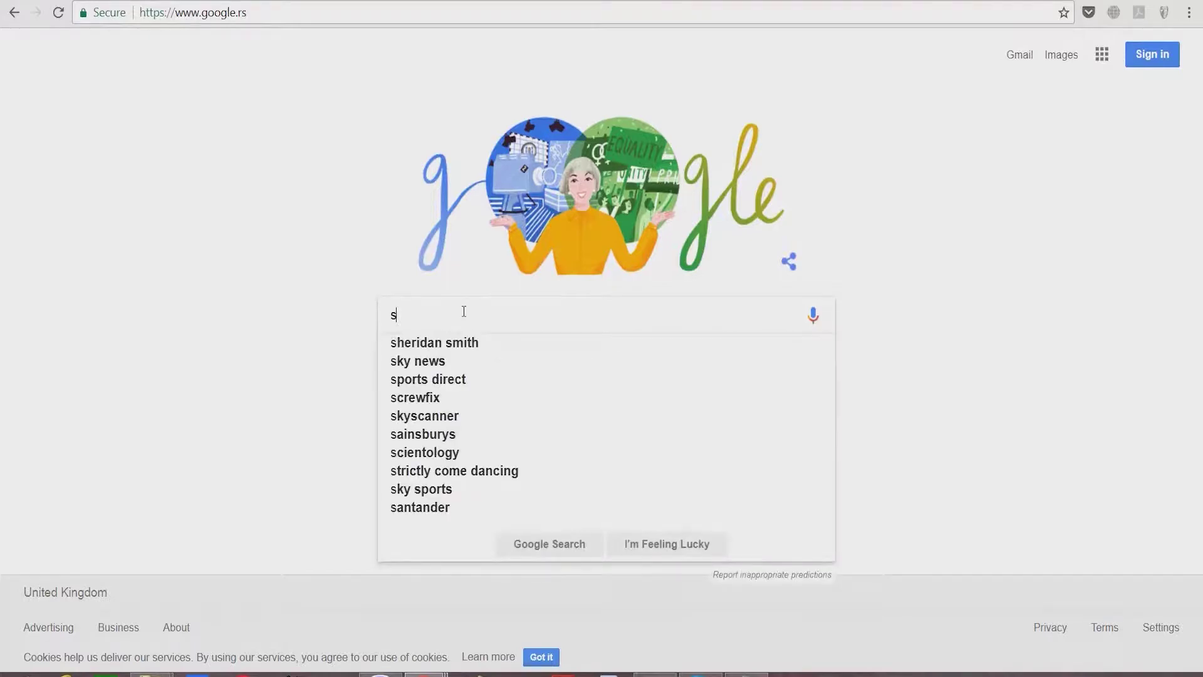
pyautogui.write('eoclerk')
pyautogui.press('Return')
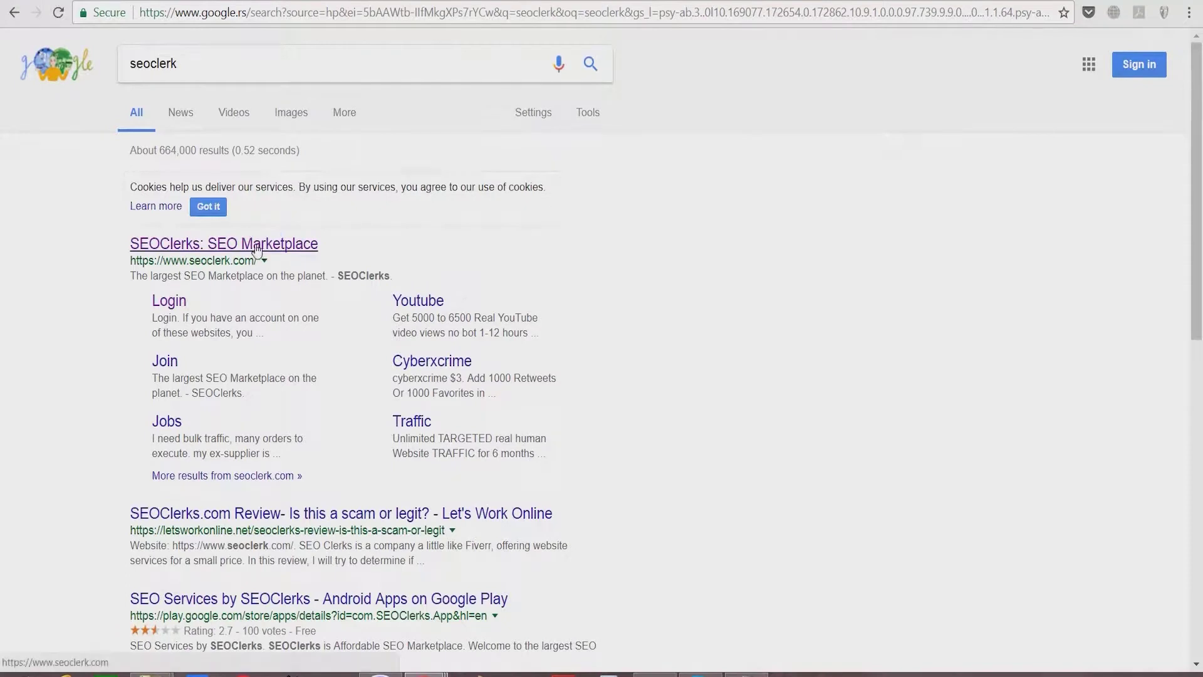
pyautogui.click(256, 246)
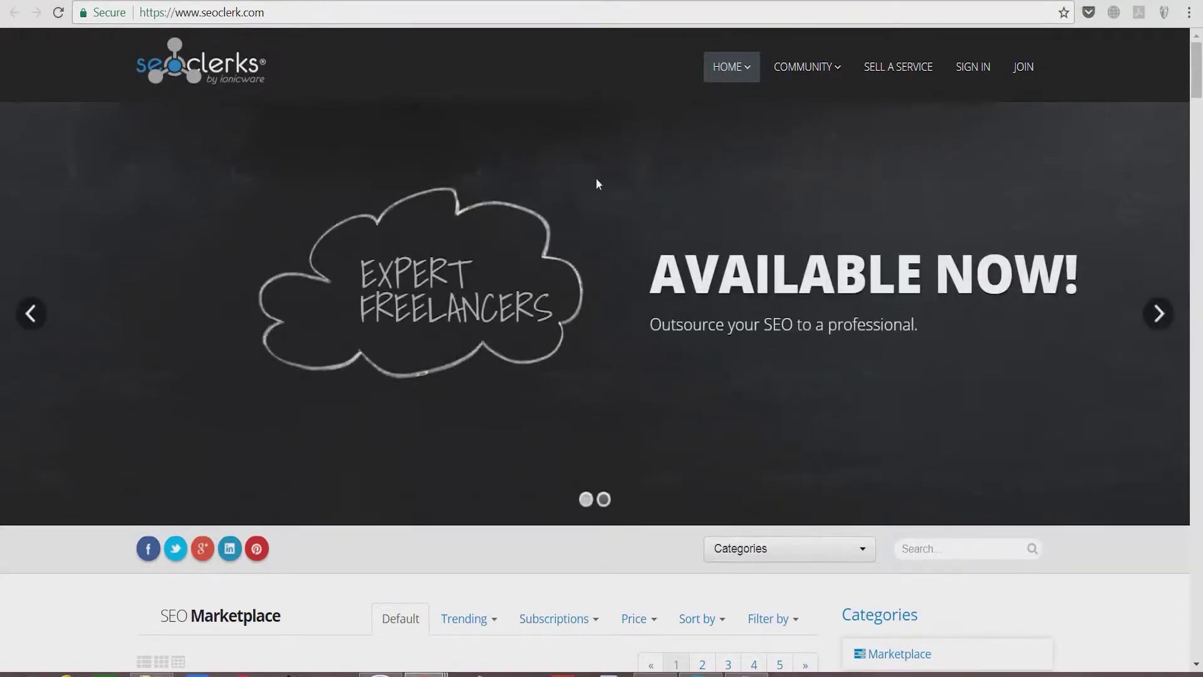
pyautogui.scroll(-1, 597, 172)
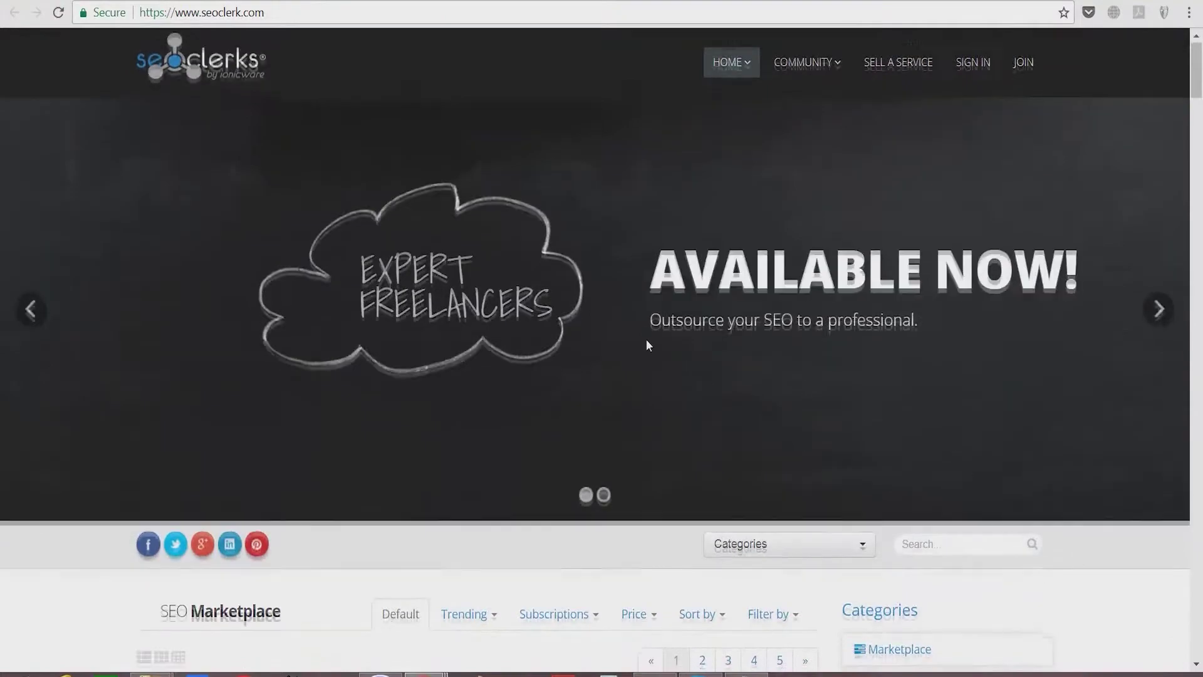
pyautogui.scroll(-8, 646, 340)
pyautogui.scroll(8, 653, 332)
pyautogui.scroll(-4, 653, 331)
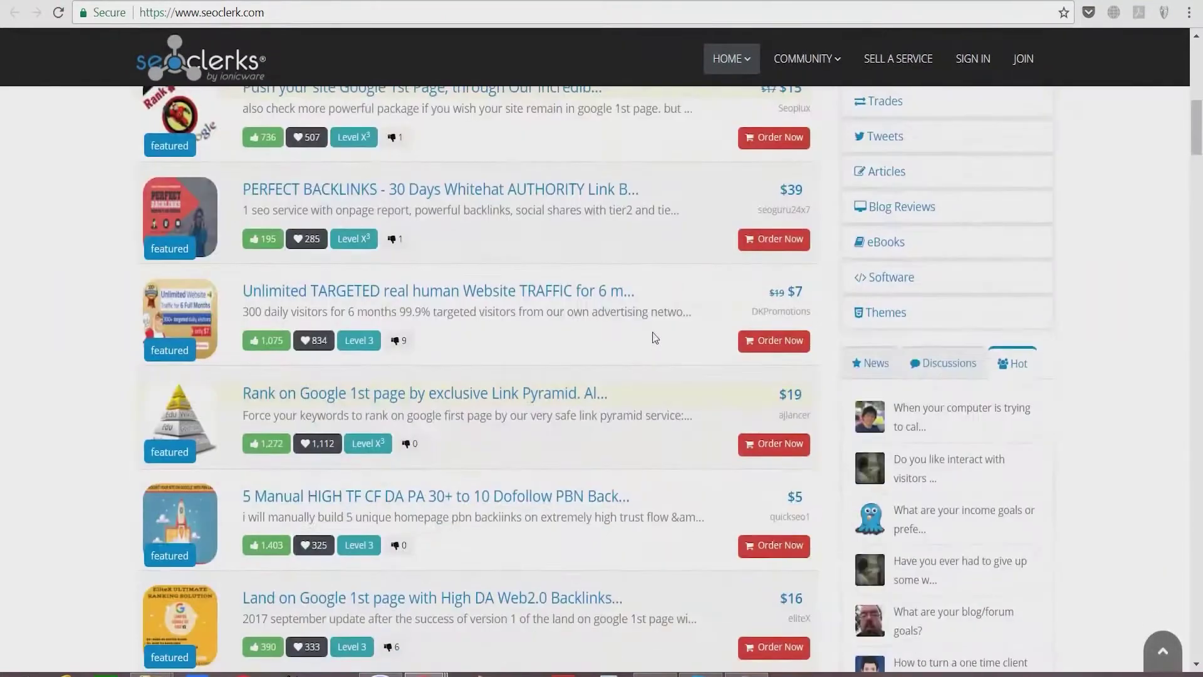
pyautogui.scroll(-4, 658, 332)
pyautogui.scroll(2, 657, 331)
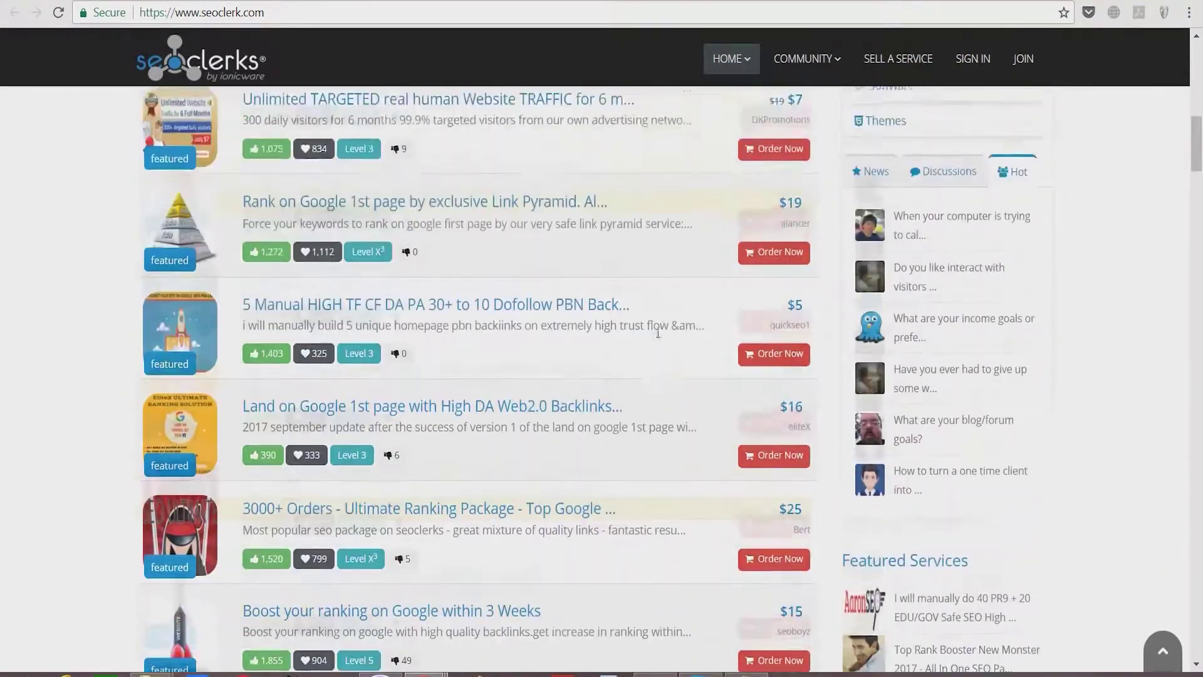
pyautogui.scroll(5, 657, 333)
pyautogui.scroll(4, 660, 332)
pyautogui.scroll(2, 661, 331)
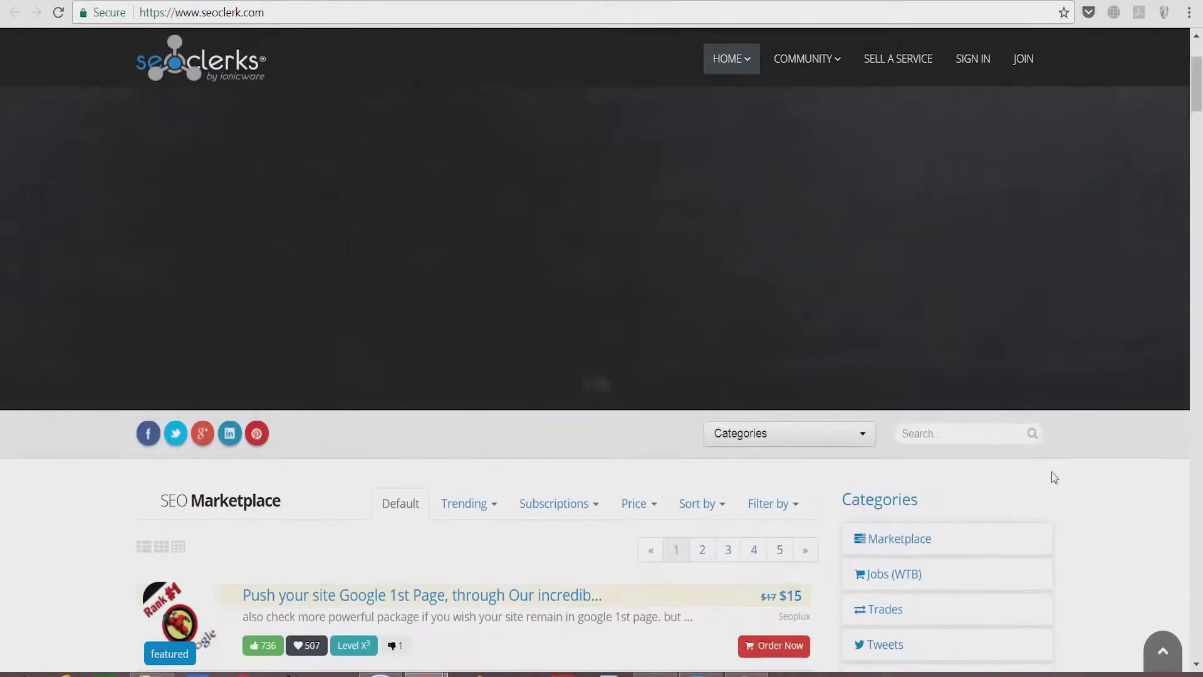
# Search the SEOClerks marketplace for 'crowdfunding'
pyautogui.click(961, 433)
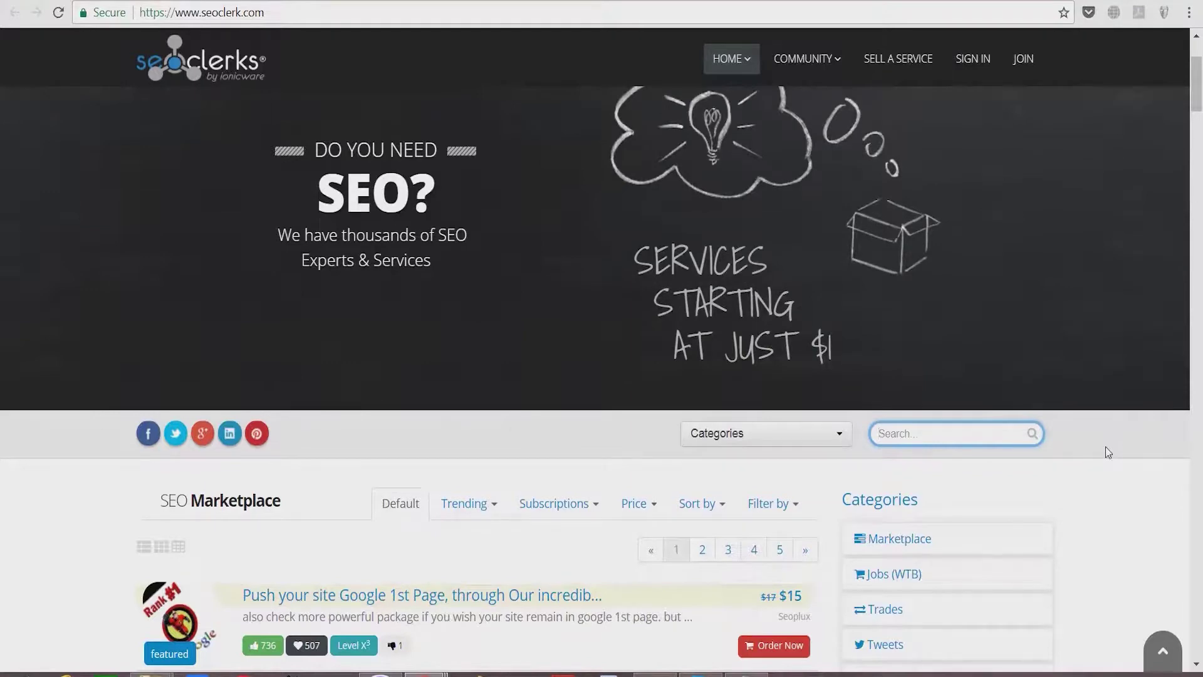
pyautogui.write('crowdfundi')
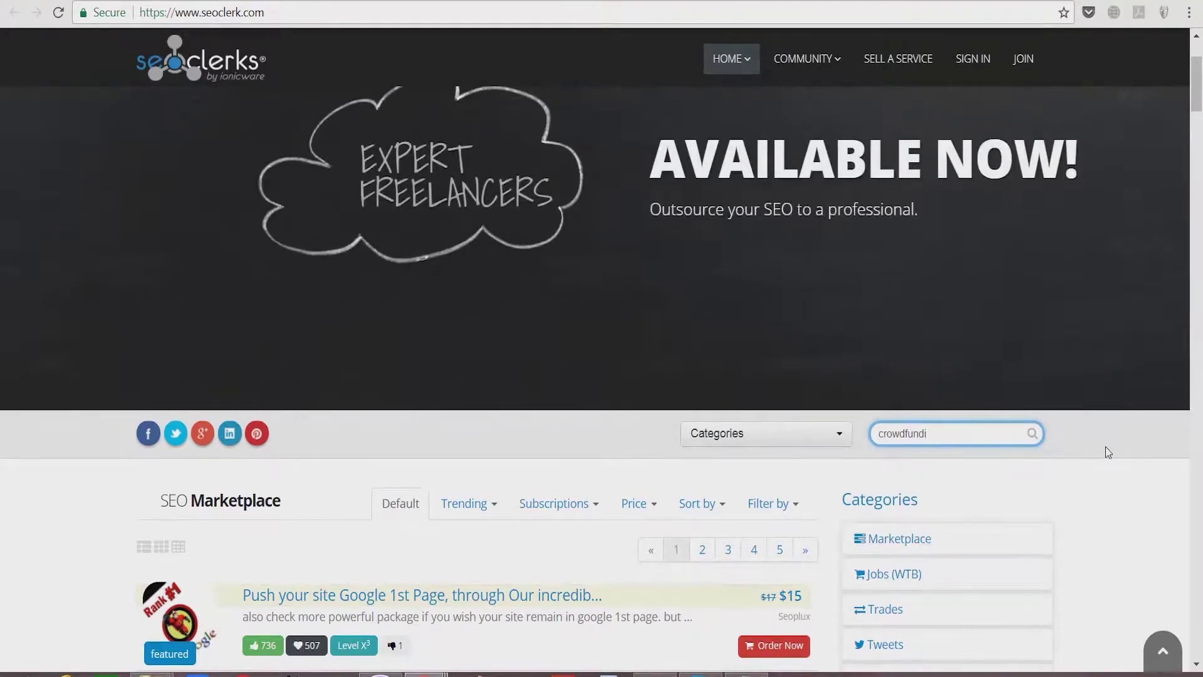
pyautogui.write('ng')
pyautogui.press('Return')
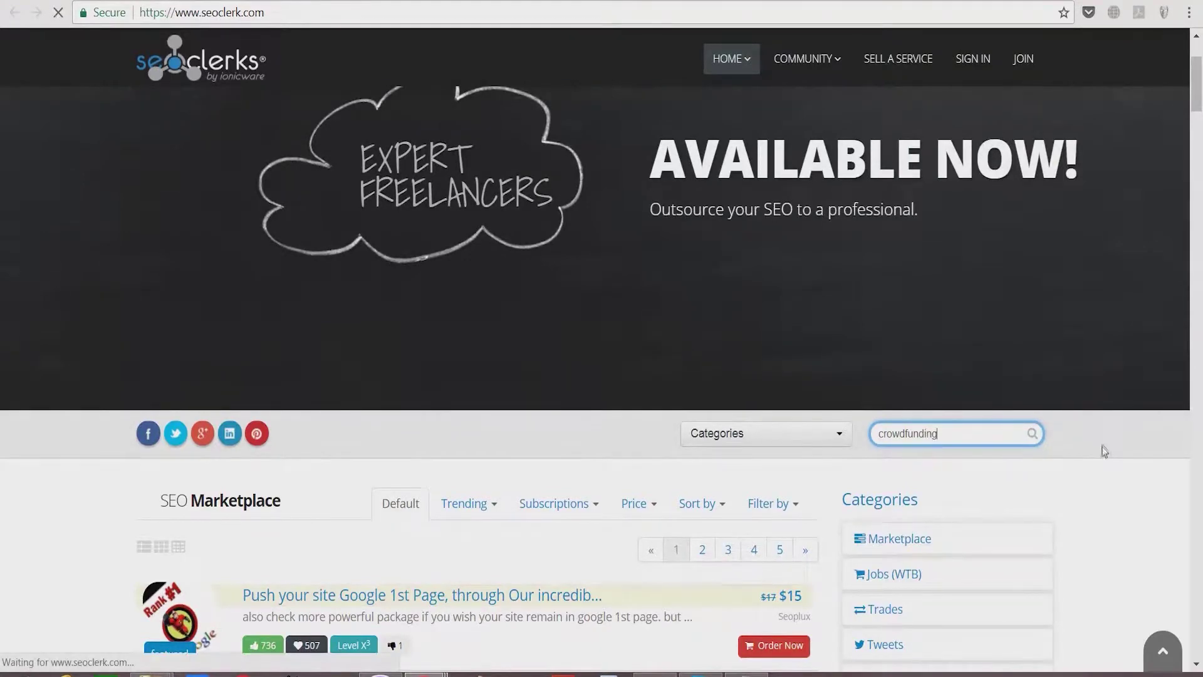
# Run the crowdfunding search, browse the results and open the Sort by options
pyautogui.click(1034, 435)
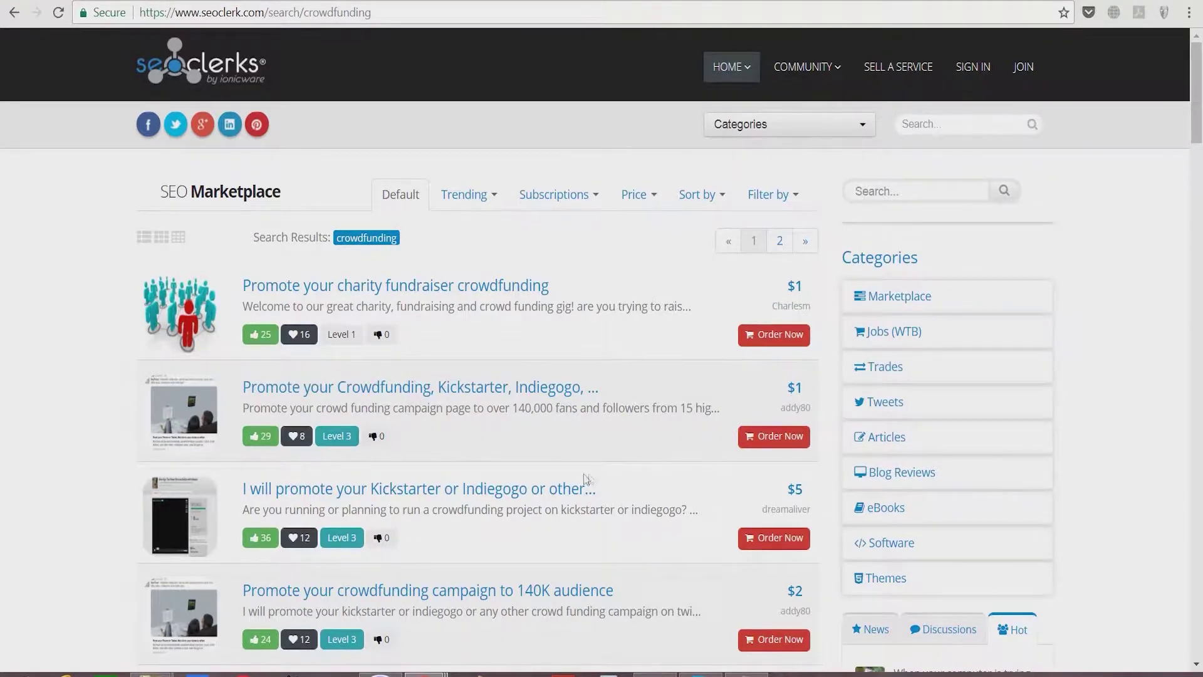
pyautogui.scroll(-2, 718, 459)
pyautogui.scroll(-2, 718, 461)
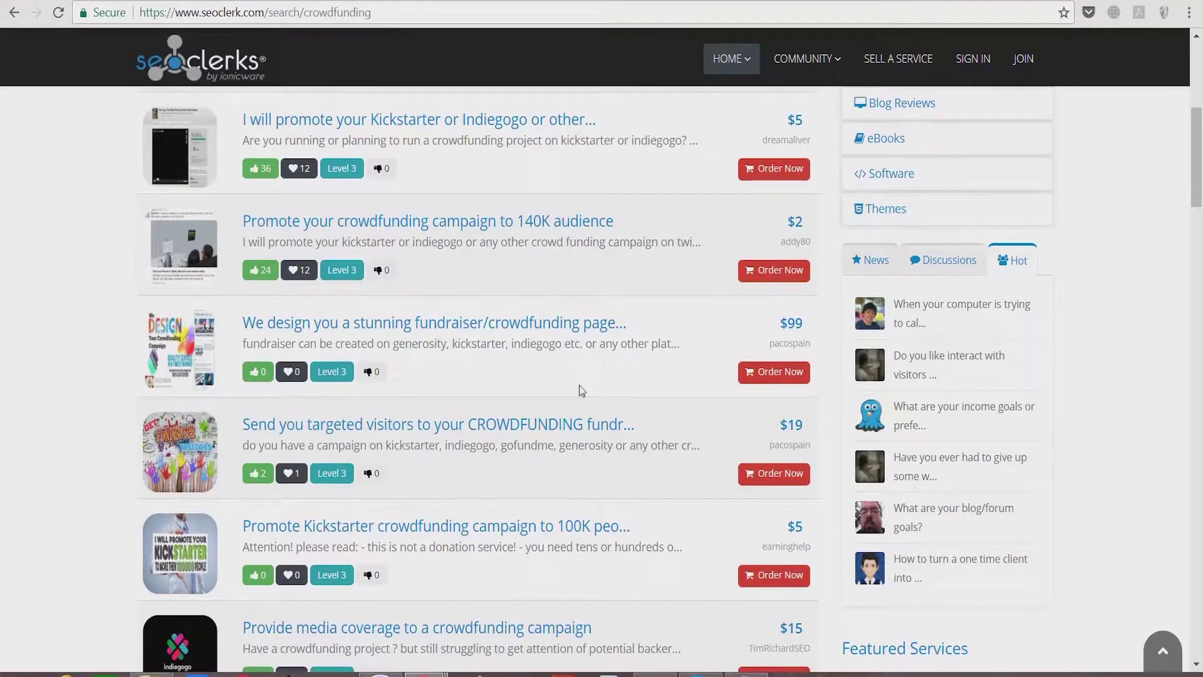
pyautogui.scroll(5, 579, 385)
pyautogui.scroll(5, 580, 385)
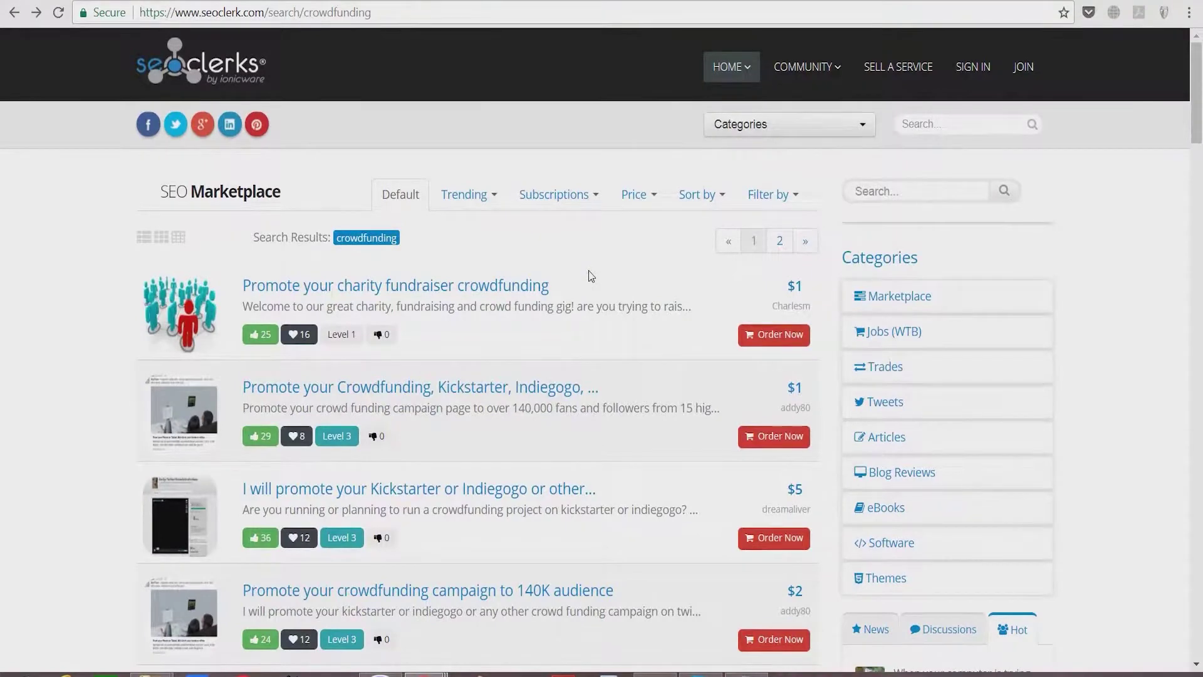
pyautogui.click(711, 198)
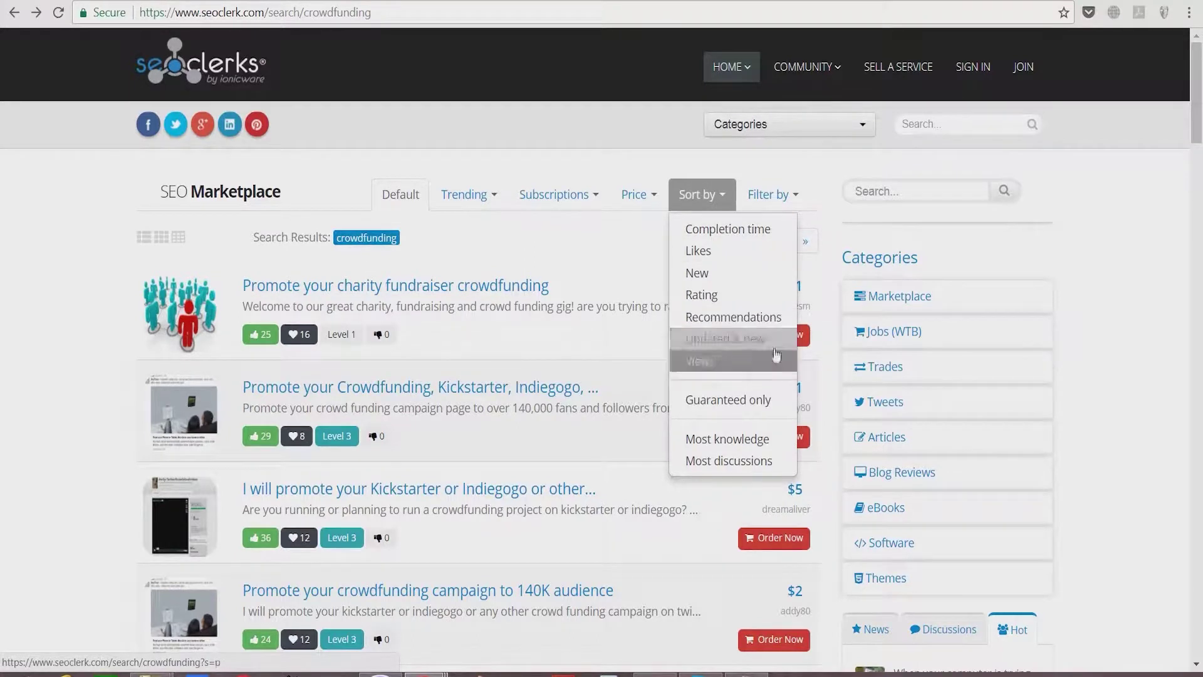
# Re-sort the results, view the $25 IndieGoGo/GoFundMe promotion service, then go back
pyautogui.click(753, 317)
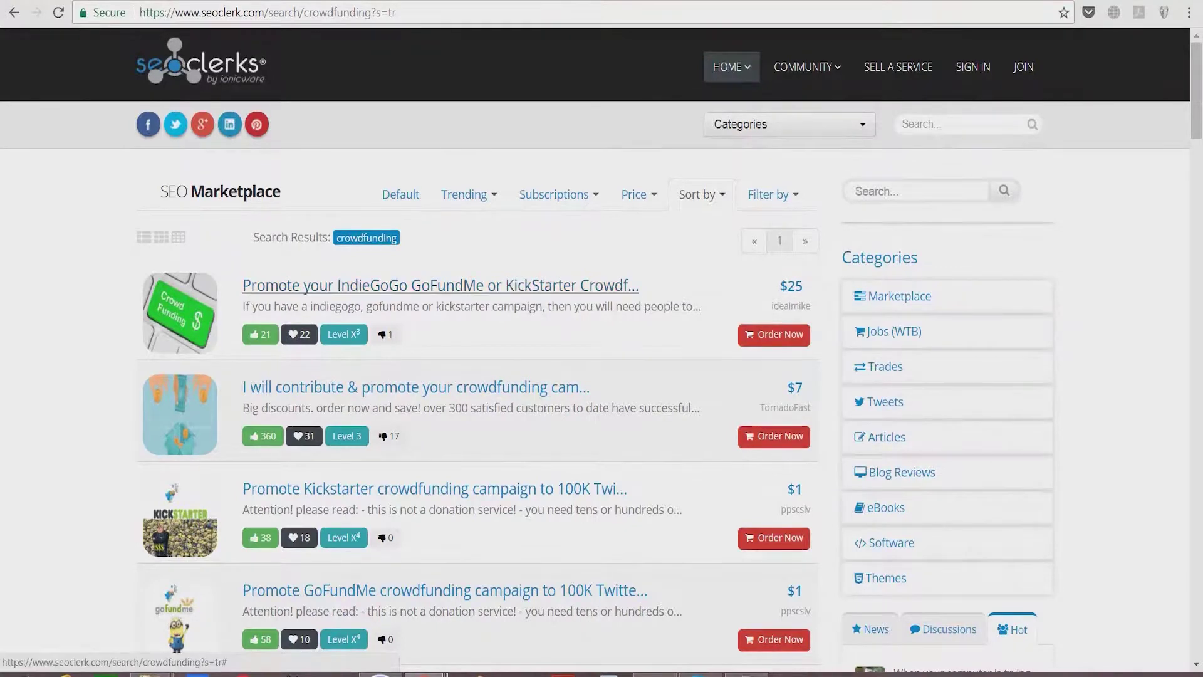
pyautogui.click(442, 286)
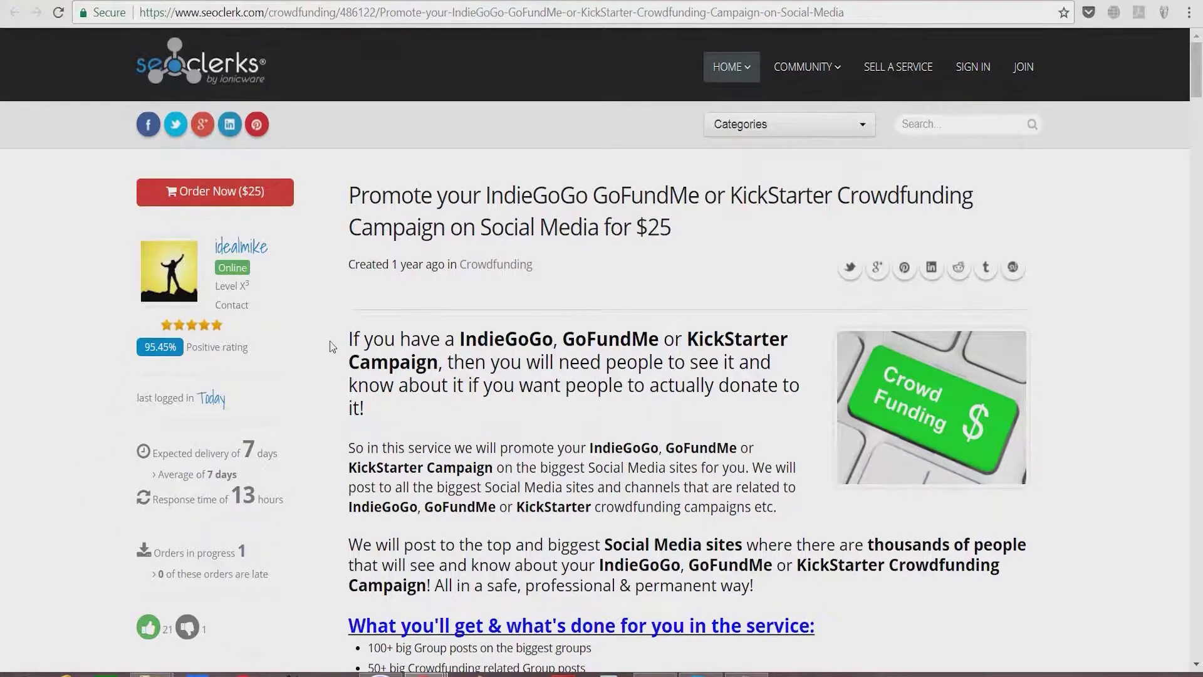
pyautogui.scroll(-3, 330, 341)
pyautogui.scroll(-3, 323, 343)
pyautogui.scroll(-5, 322, 343)
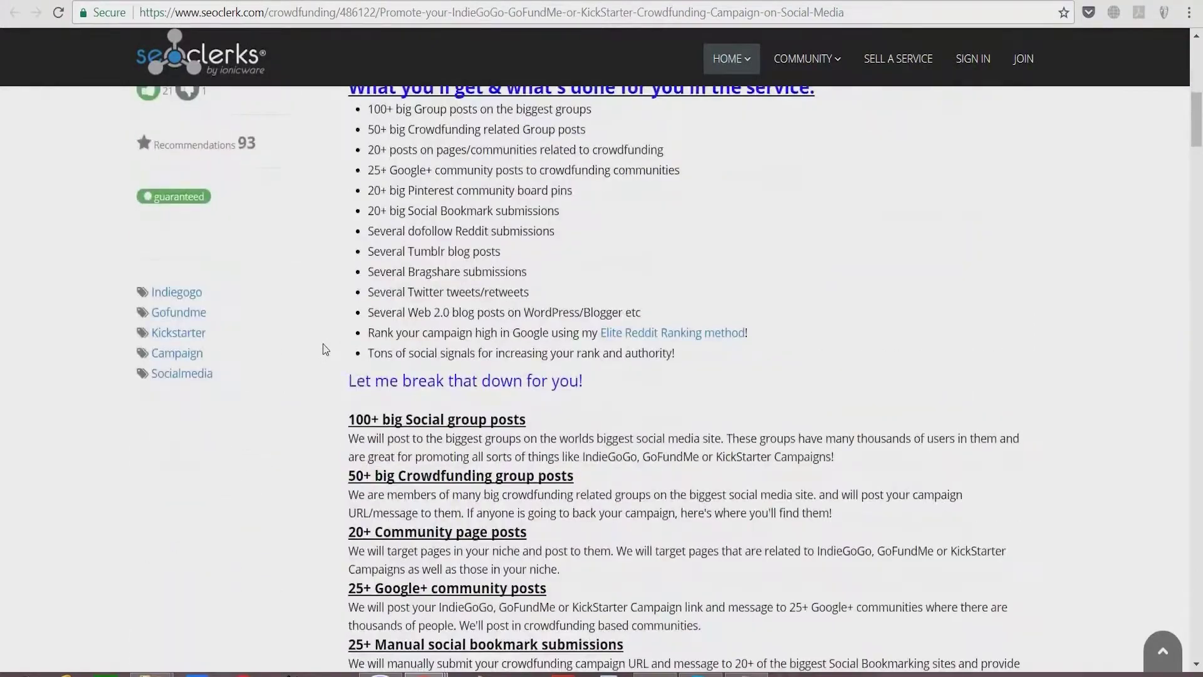
pyautogui.scroll(-5, 322, 342)
pyautogui.scroll(-5, 322, 344)
pyautogui.scroll(-5, 323, 343)
pyautogui.scroll(-4, 322, 350)
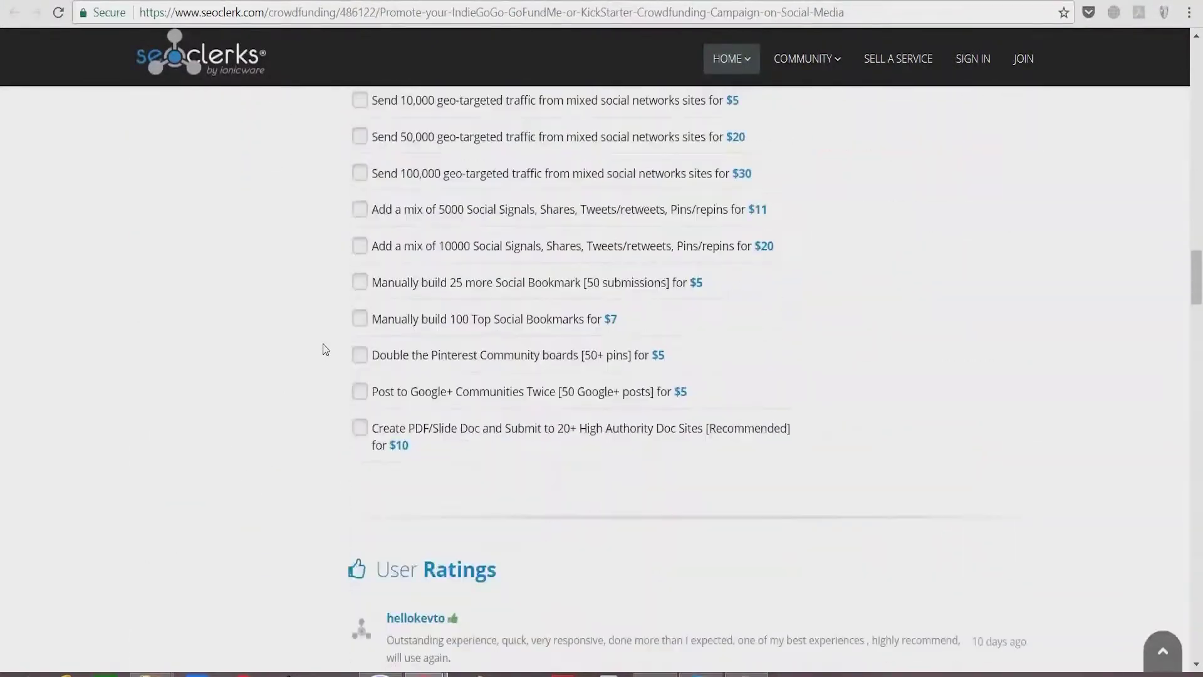
pyautogui.scroll(3, 322, 351)
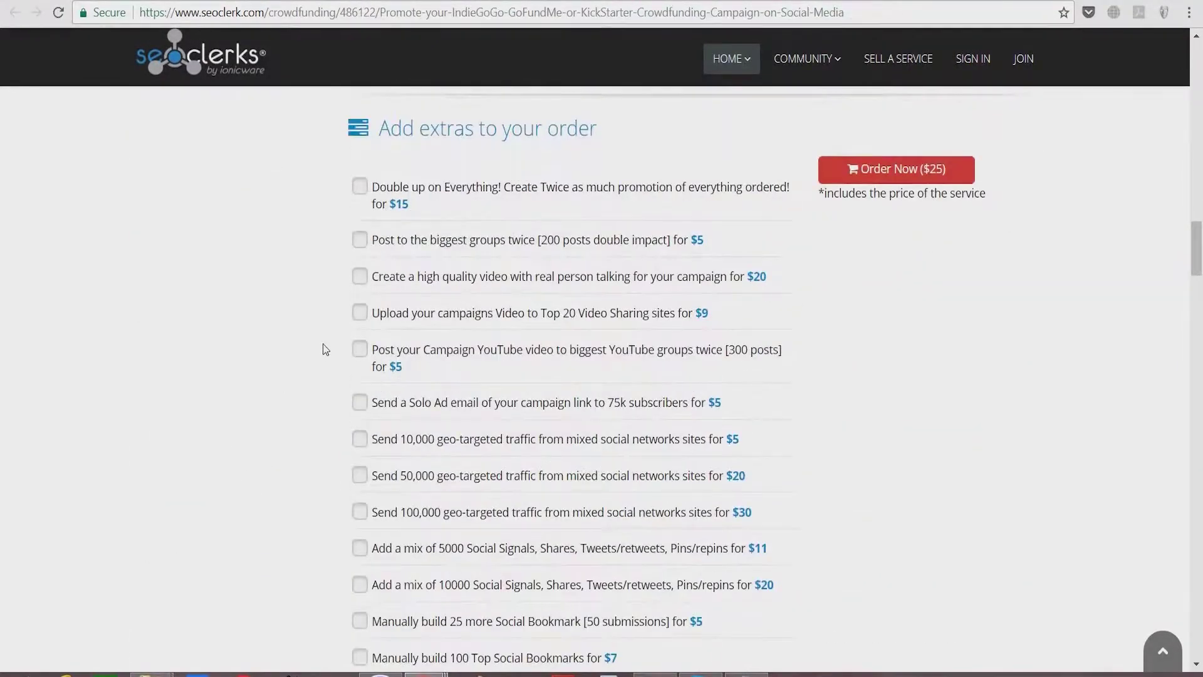
pyautogui.scroll(-4, 322, 350)
pyautogui.scroll(-2, 322, 350)
pyautogui.scroll(8, 323, 350)
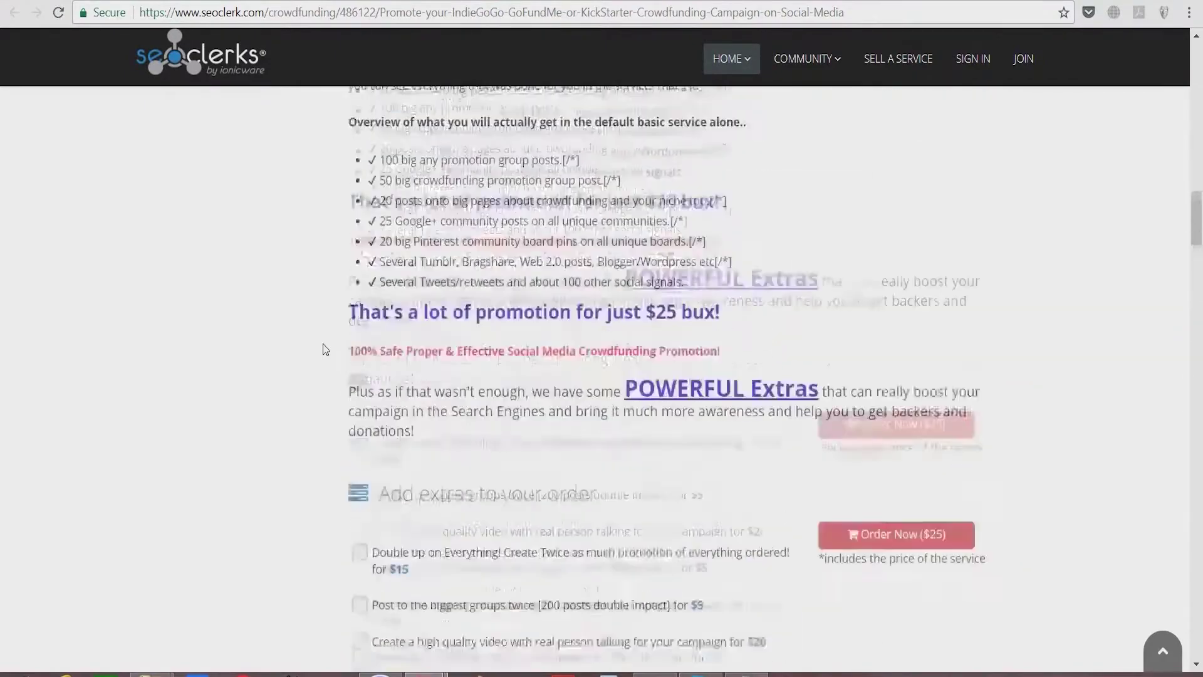
pyautogui.scroll(8, 323, 349)
pyautogui.scroll(6, 324, 343)
pyautogui.scroll(6, 324, 343)
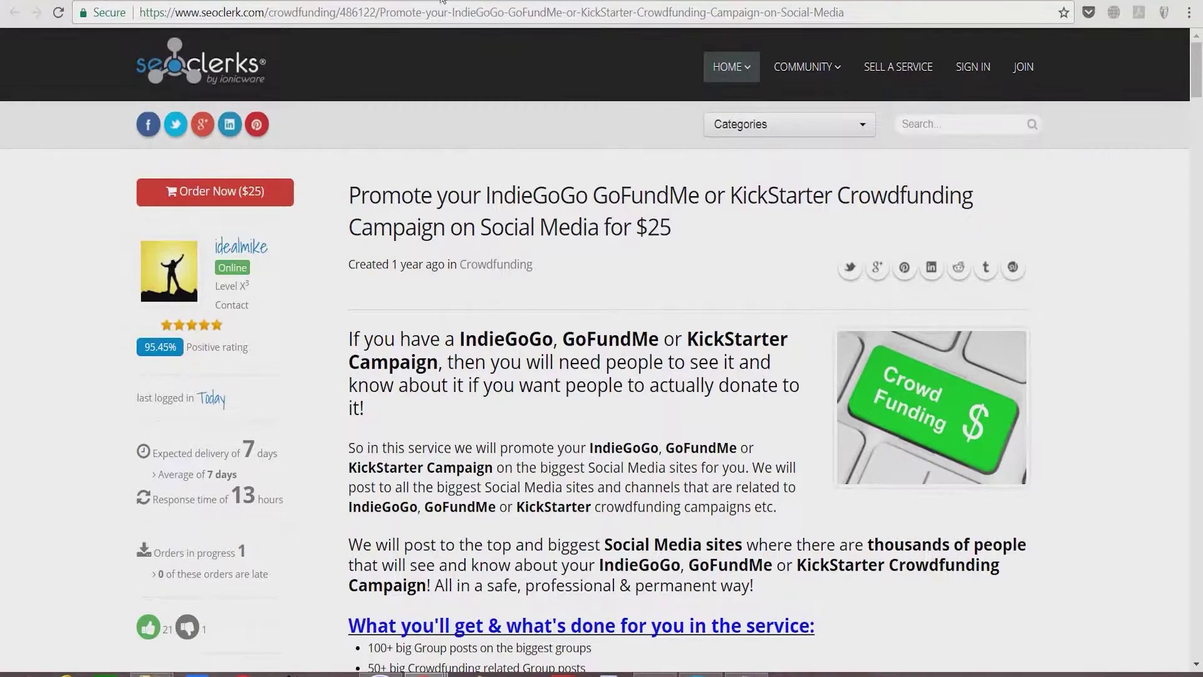
pyautogui.click(14, 12)
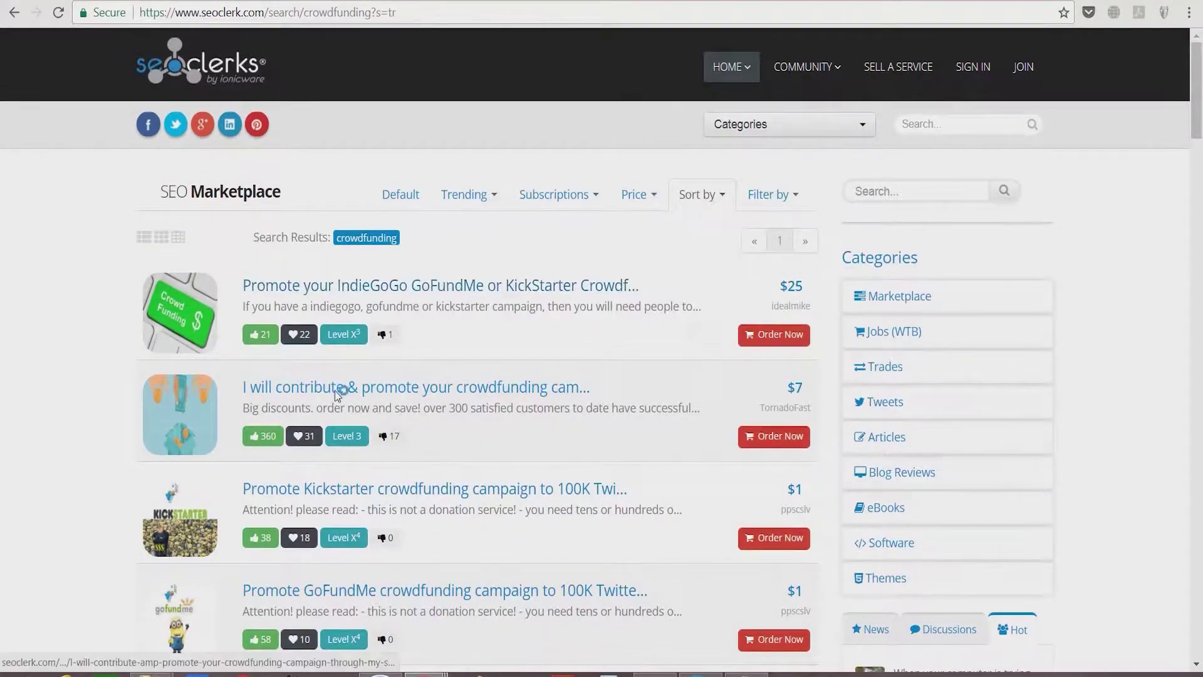
pyautogui.click(416, 386)
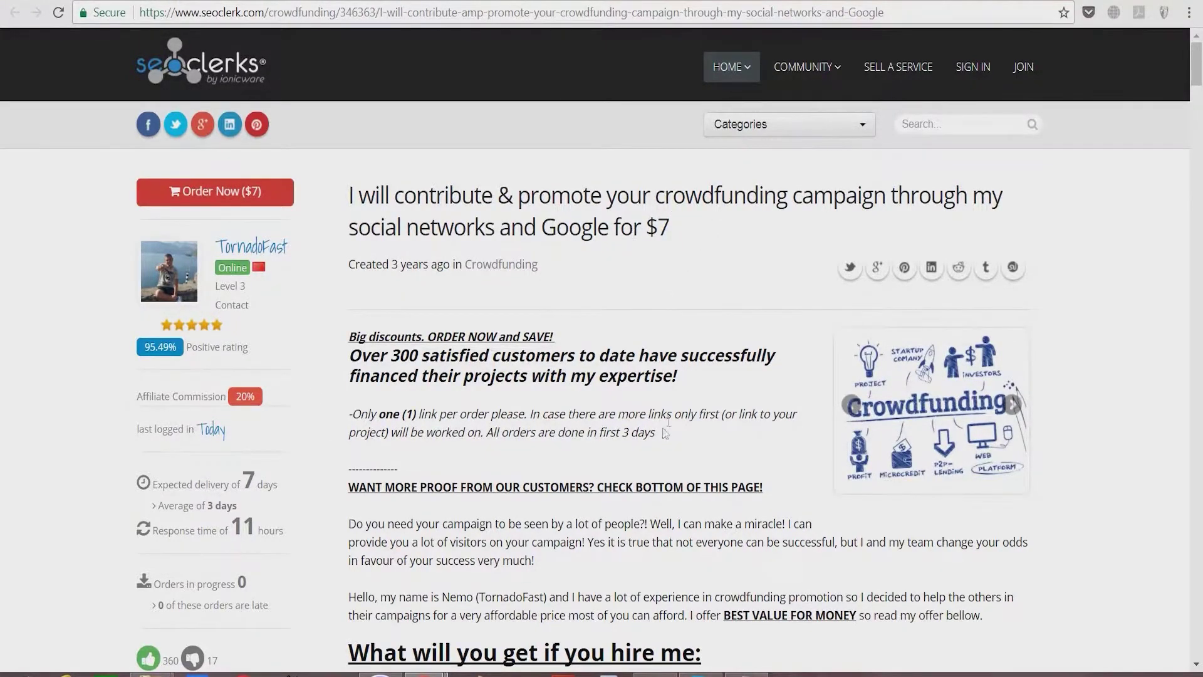
pyautogui.scroll(-5, 665, 432)
pyautogui.scroll(-5, 602, 376)
pyautogui.scroll(-5, 601, 376)
pyautogui.scroll(-3, 602, 376)
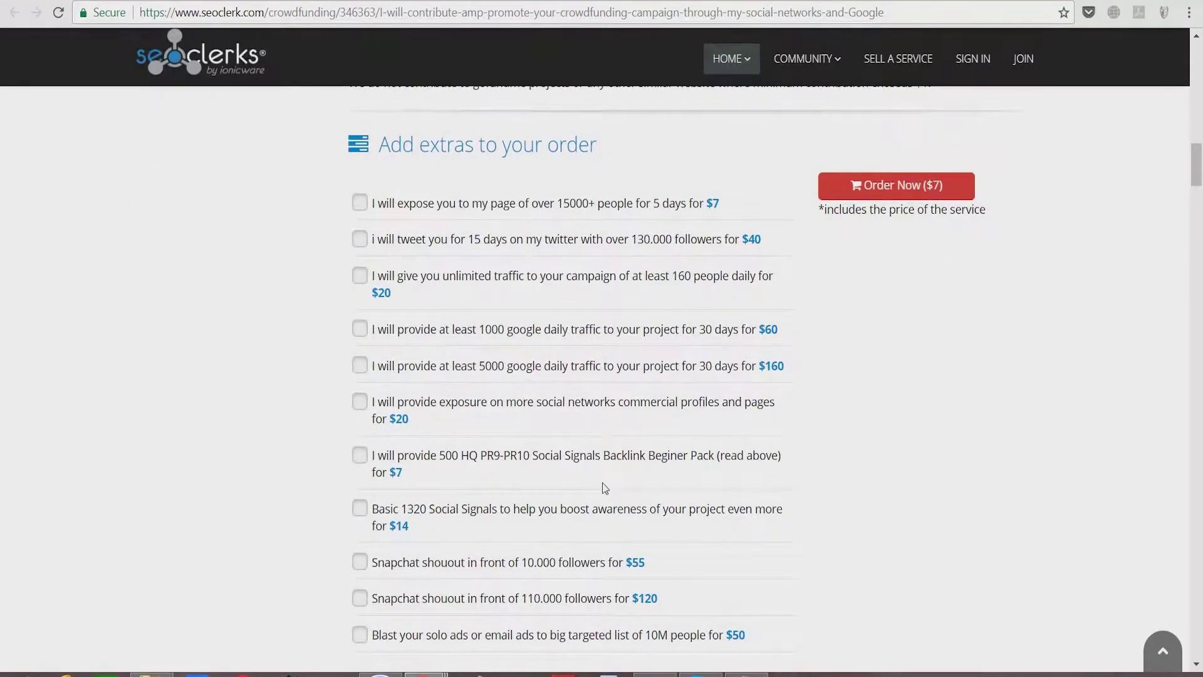
pyautogui.scroll(-5, 603, 482)
pyautogui.scroll(-5, 604, 486)
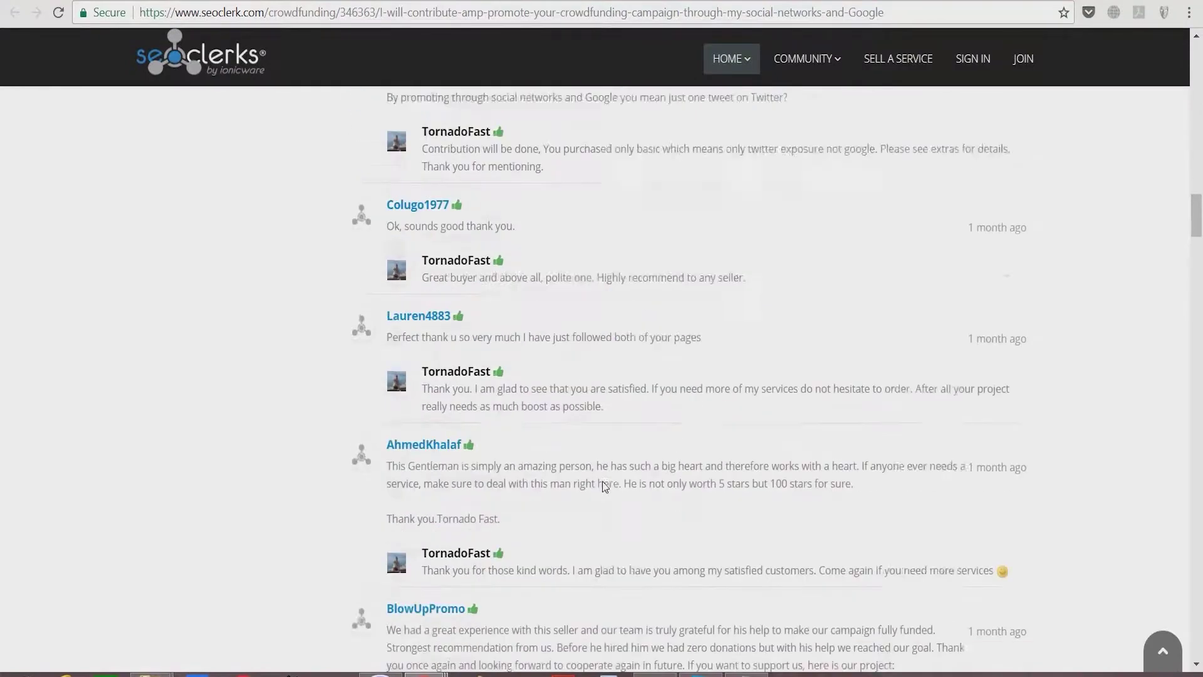
pyautogui.scroll(-5, 604, 486)
pyautogui.scroll(-3, 605, 486)
pyautogui.scroll(-5, 603, 482)
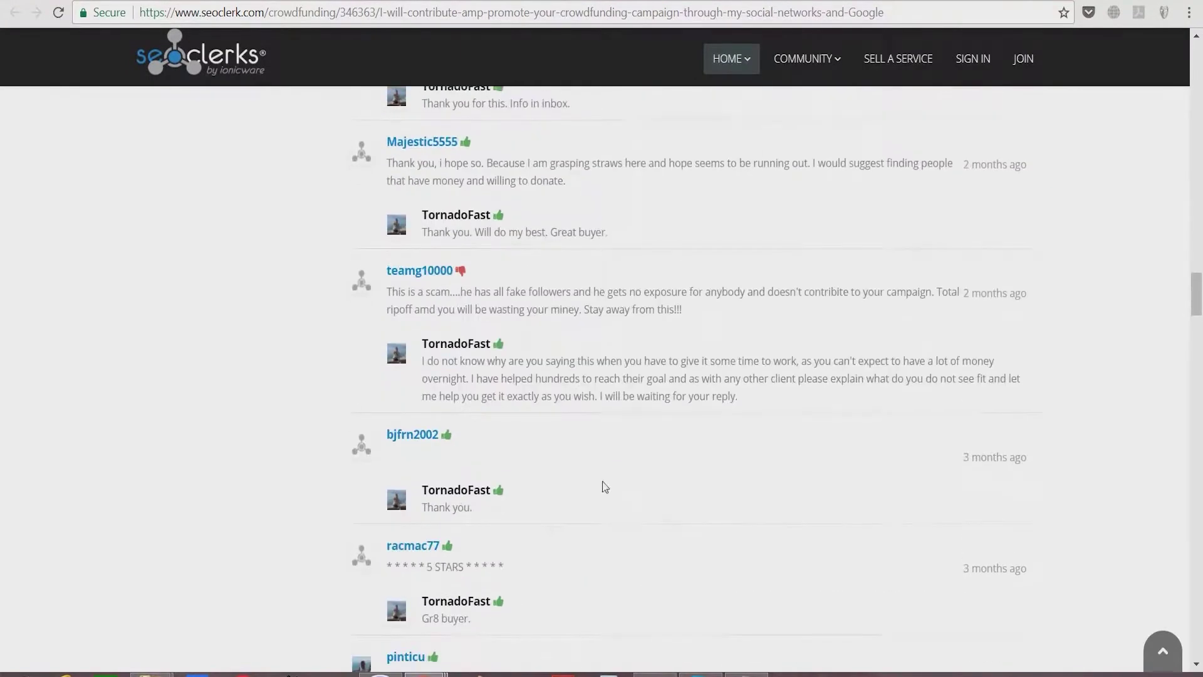
pyautogui.scroll(-4, 603, 482)
pyautogui.scroll(5, 605, 486)
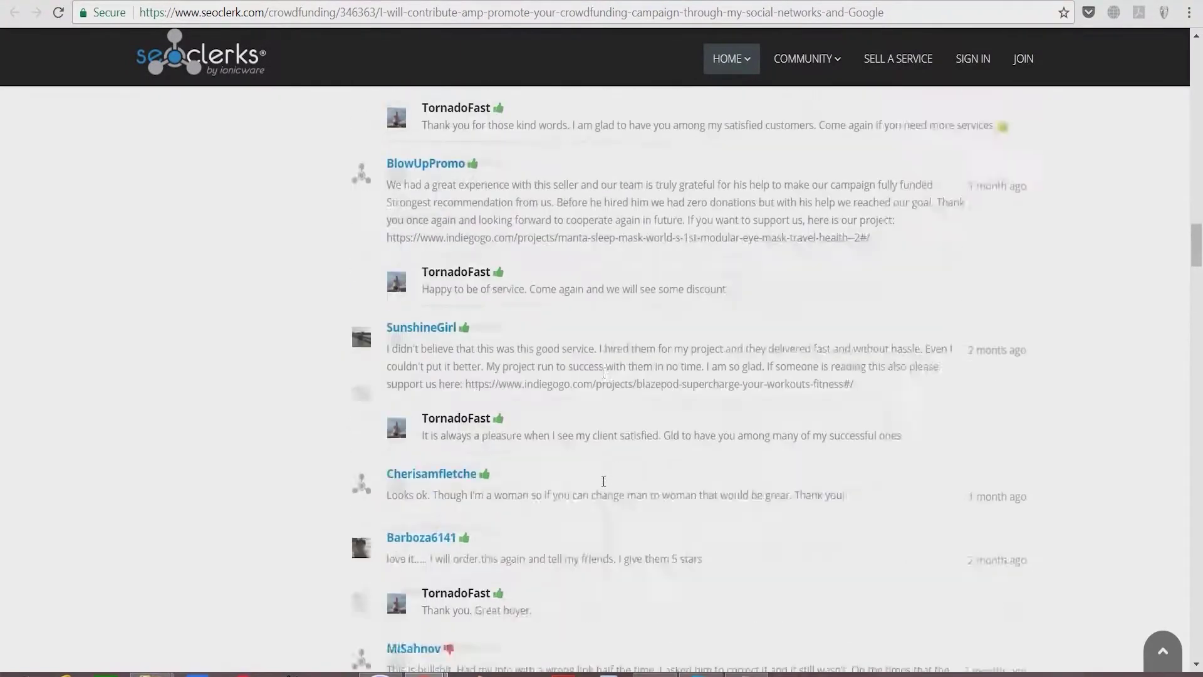
pyautogui.scroll(5, 605, 486)
pyautogui.scroll(5, 605, 487)
pyautogui.scroll(6, 605, 486)
pyautogui.scroll(8, 604, 486)
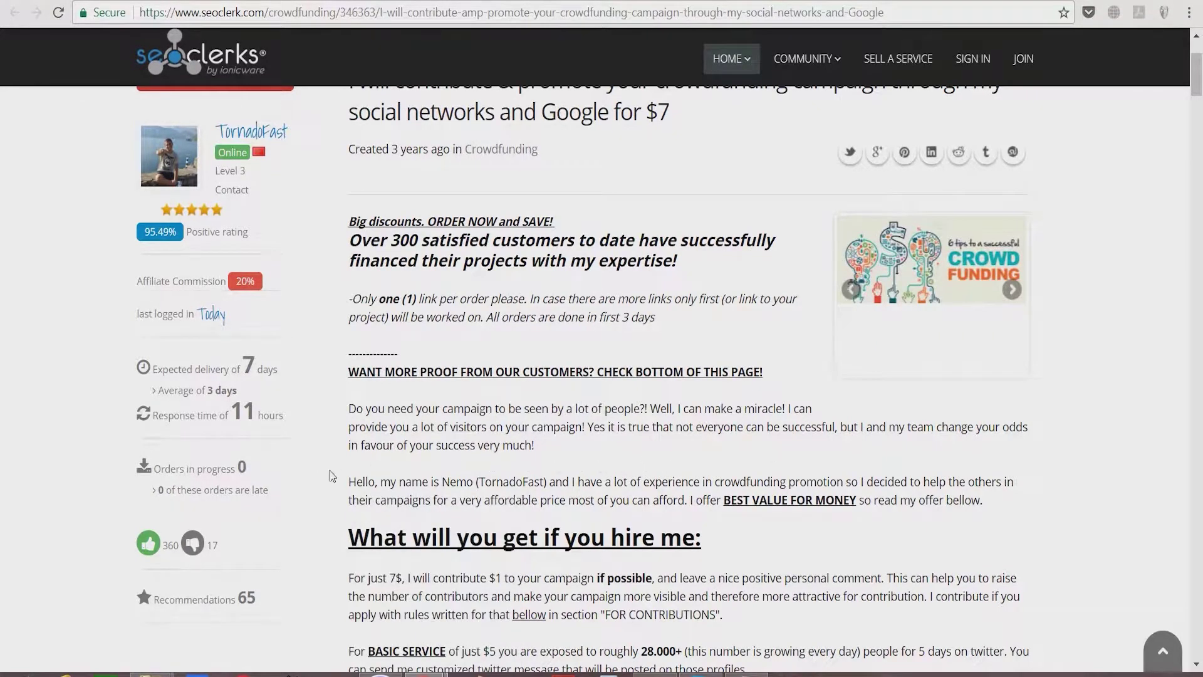
pyautogui.scroll(-3, 332, 467)
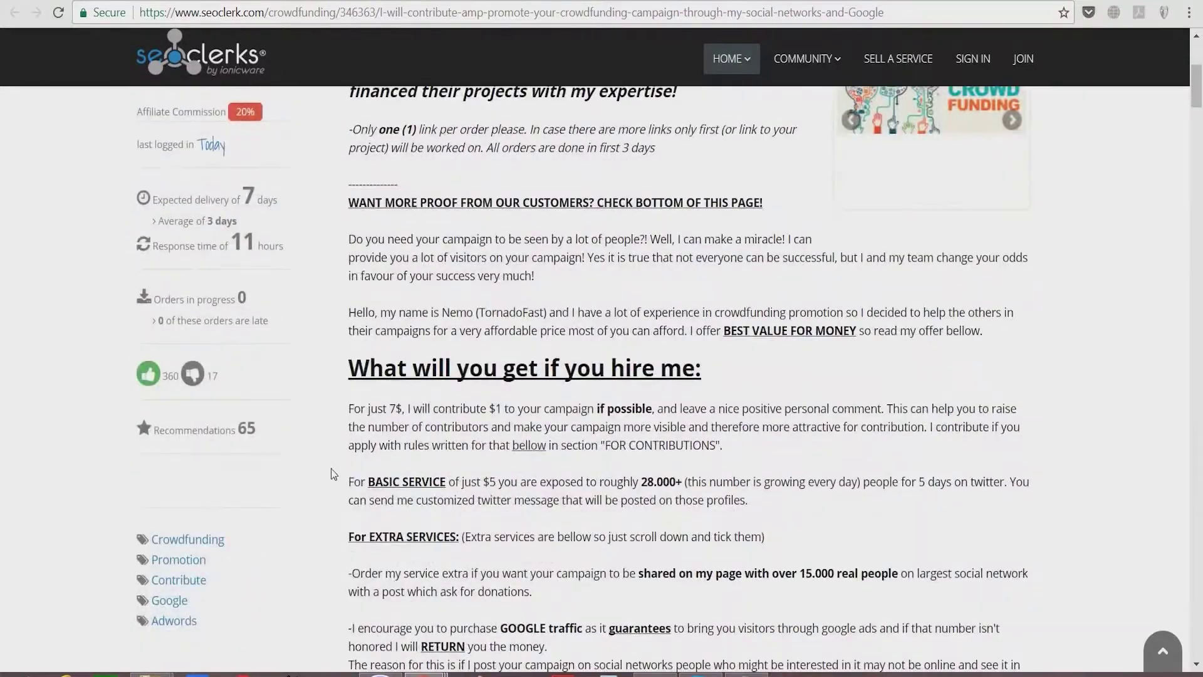
pyautogui.scroll(-5, 334, 471)
pyautogui.scroll(-4, 336, 475)
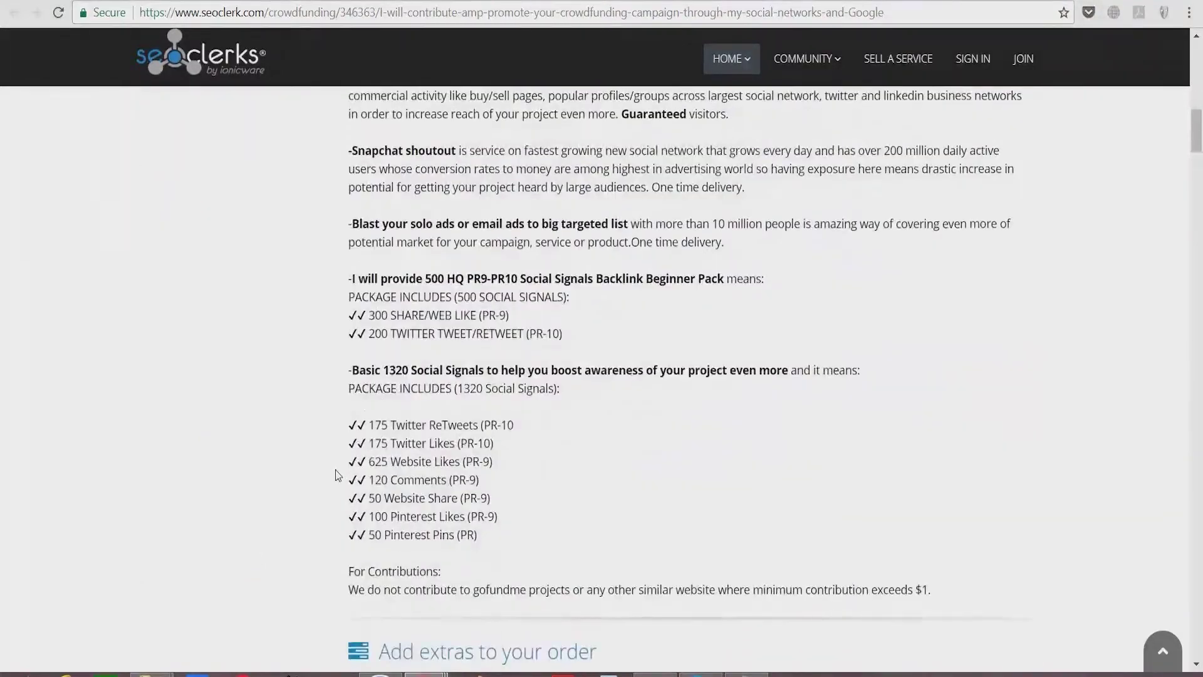
pyautogui.scroll(-3, 336, 475)
pyautogui.scroll(-2, 336, 475)
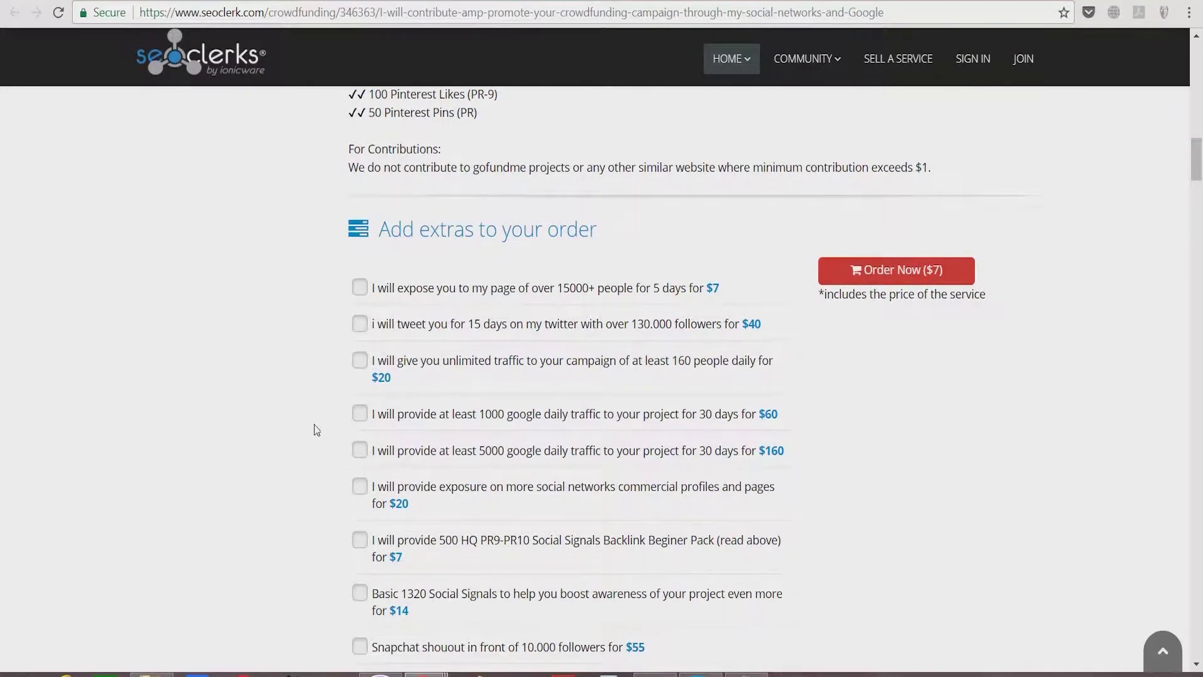
pyautogui.scroll(-1, 315, 430)
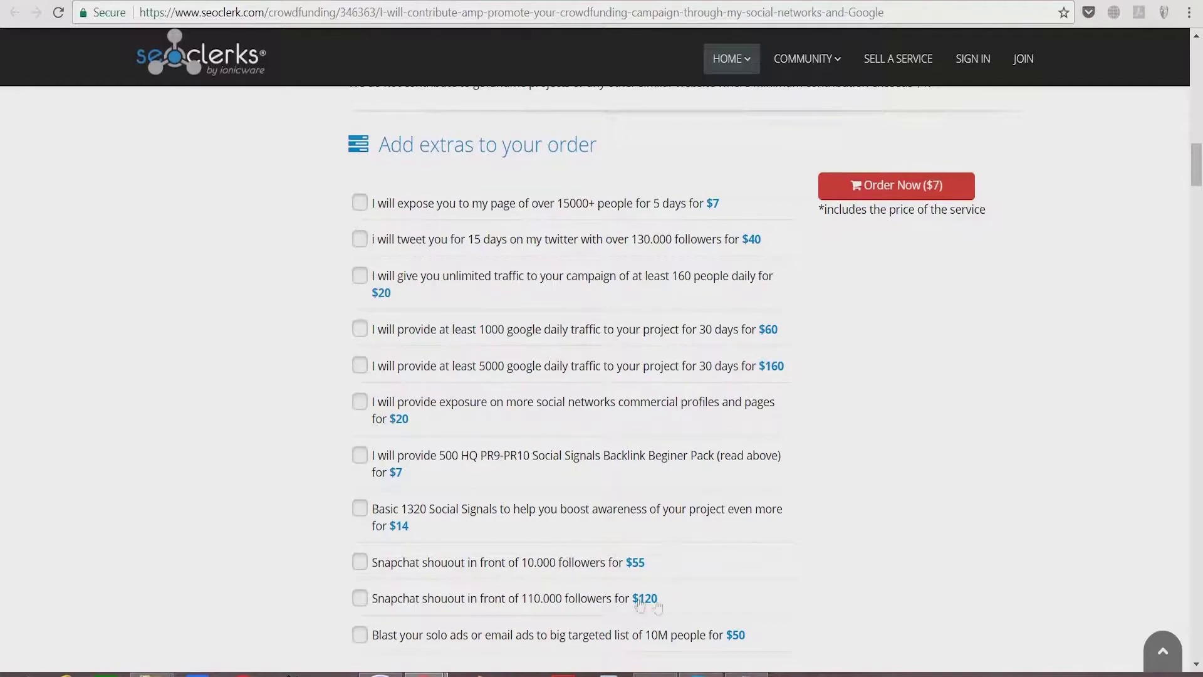
pyautogui.scroll(10, 481, 509)
pyautogui.scroll(10, 480, 508)
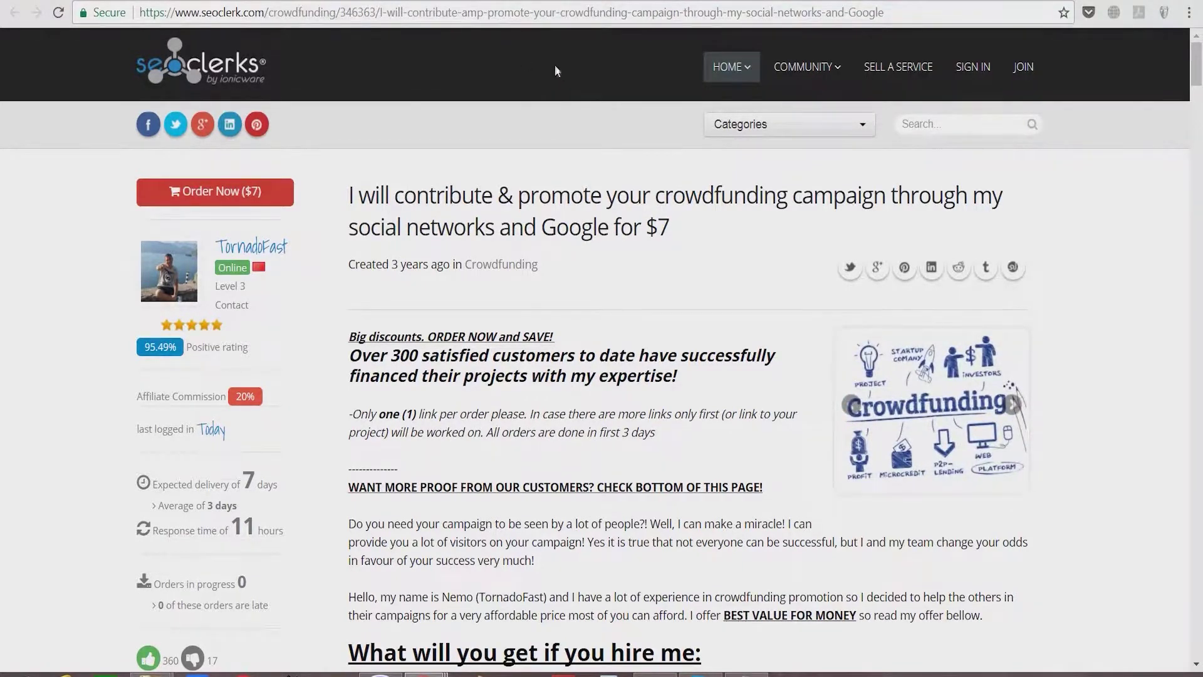
# Open statusbrew.com in a new browser tab
pyautogui.hotkey('ctrl', 't')
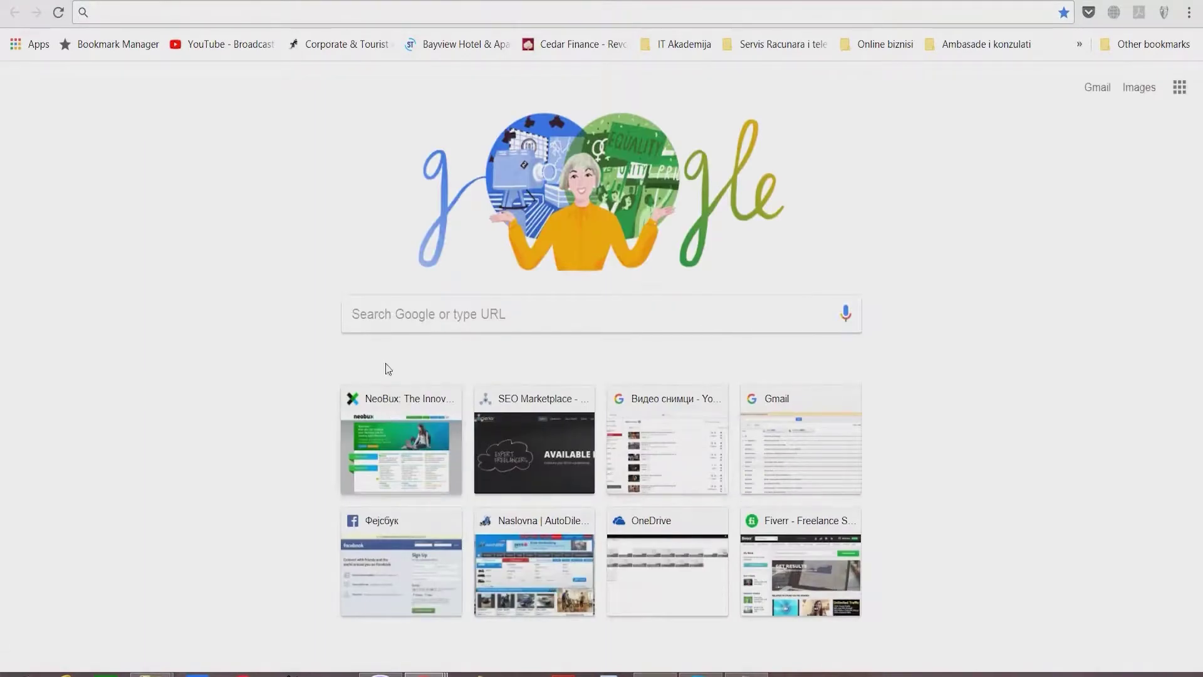
pyautogui.write('statu')
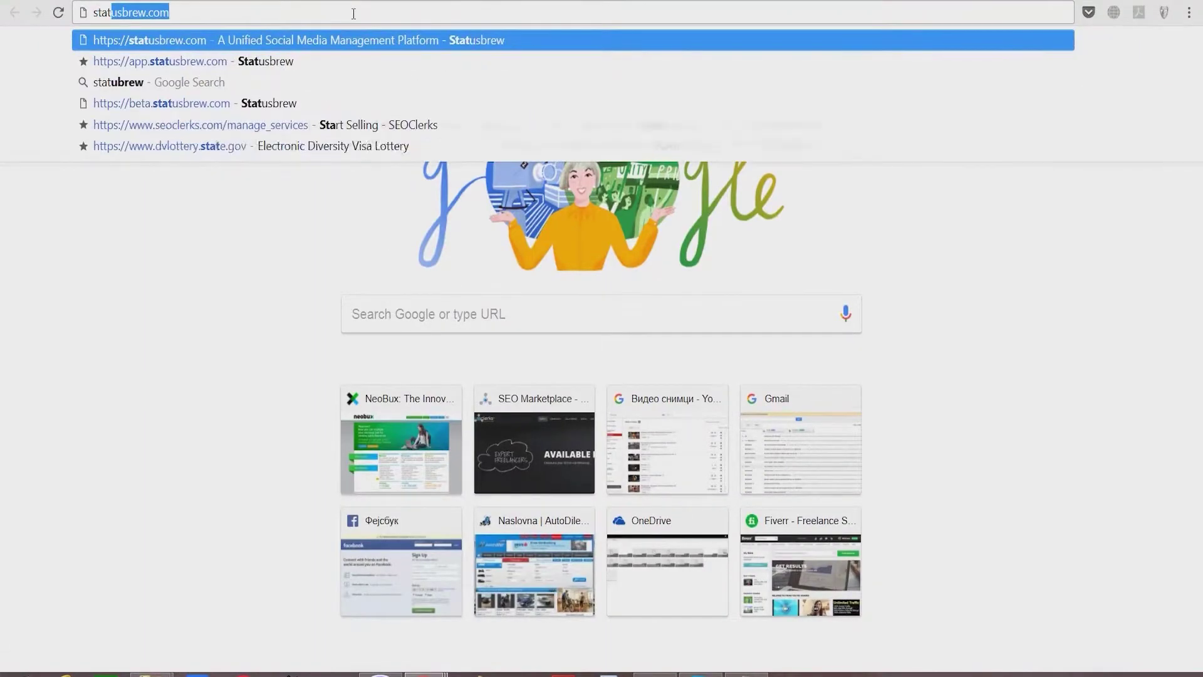
pyautogui.press('Return')
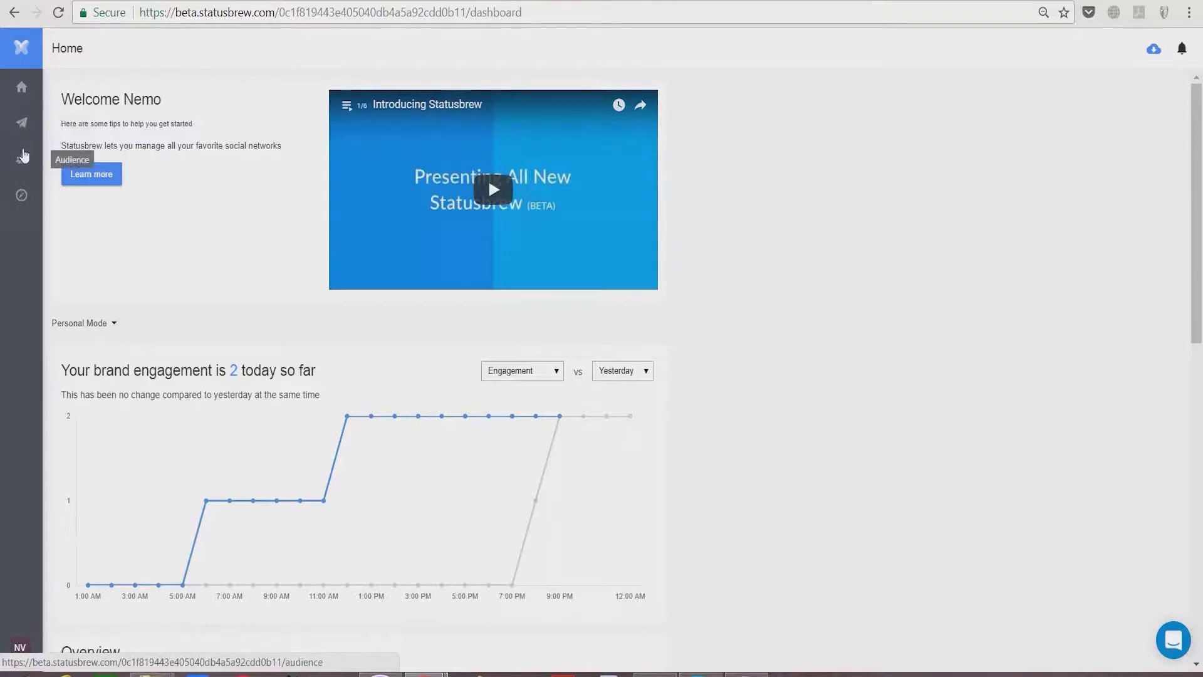
# Open the Audience page and filter Not following back to Last Tweeted under 15 days
pyautogui.click(22, 160)
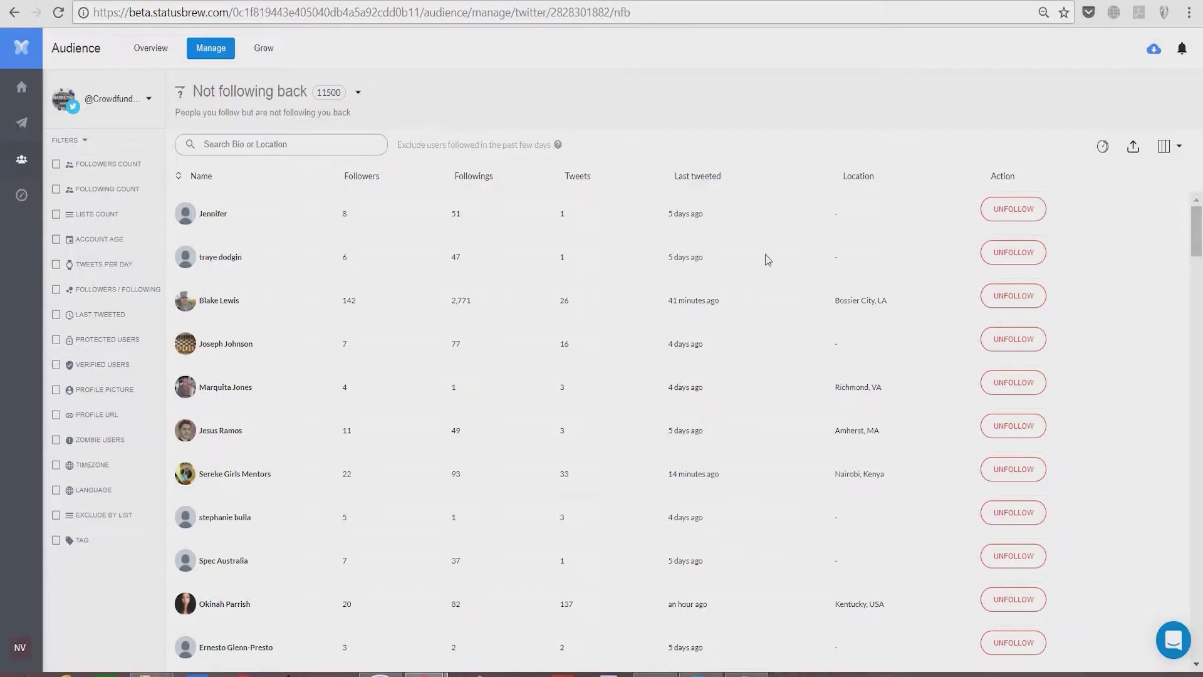
pyautogui.moveTo(756, 257)
pyautogui.mouseDown()
pyautogui.moveTo(751, 433)
pyautogui.moveTo(740, 264)
pyautogui.mouseUp()
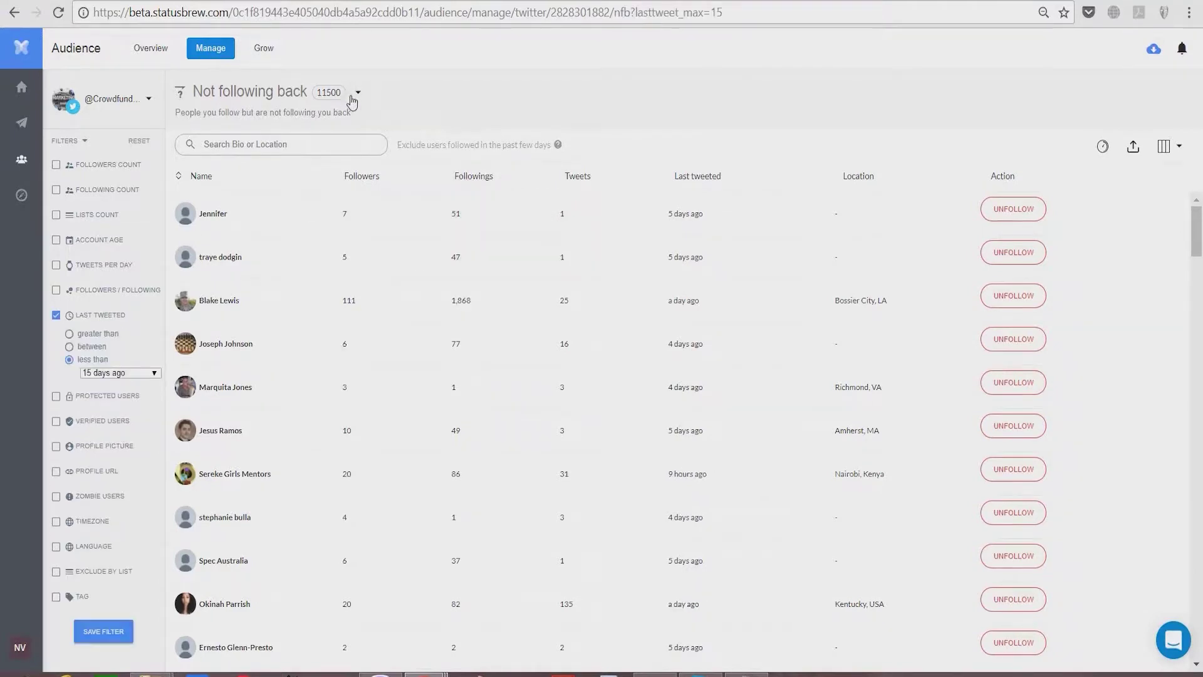
# Switch to New followers, limit Last Tweeted to under 7 days, and select all 100
pyautogui.click(355, 94)
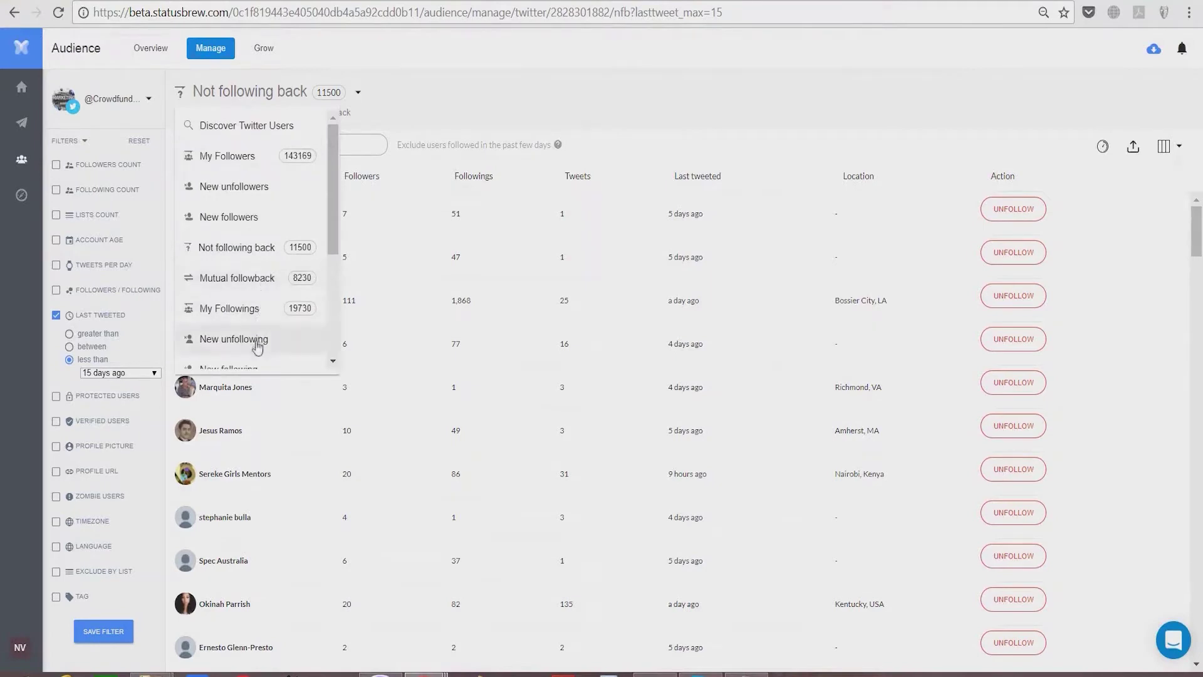
pyautogui.click(229, 217)
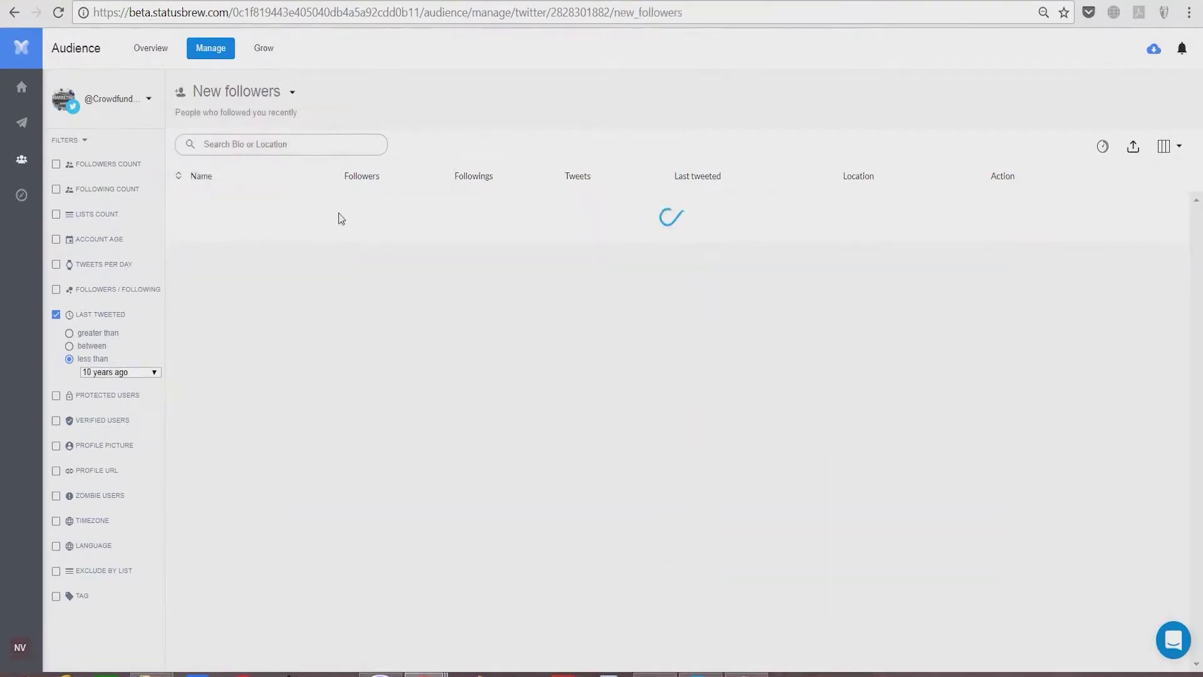
pyautogui.click(112, 372)
pyautogui.scroll(3, 113, 414)
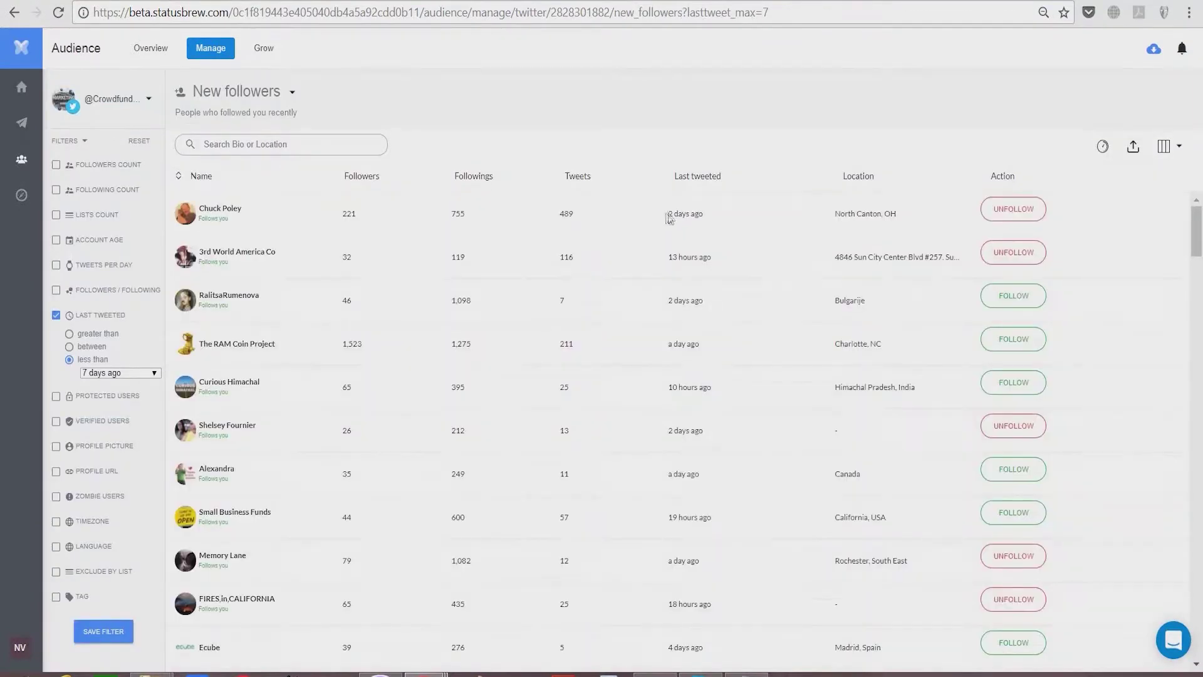
pyautogui.moveTo(686, 214)
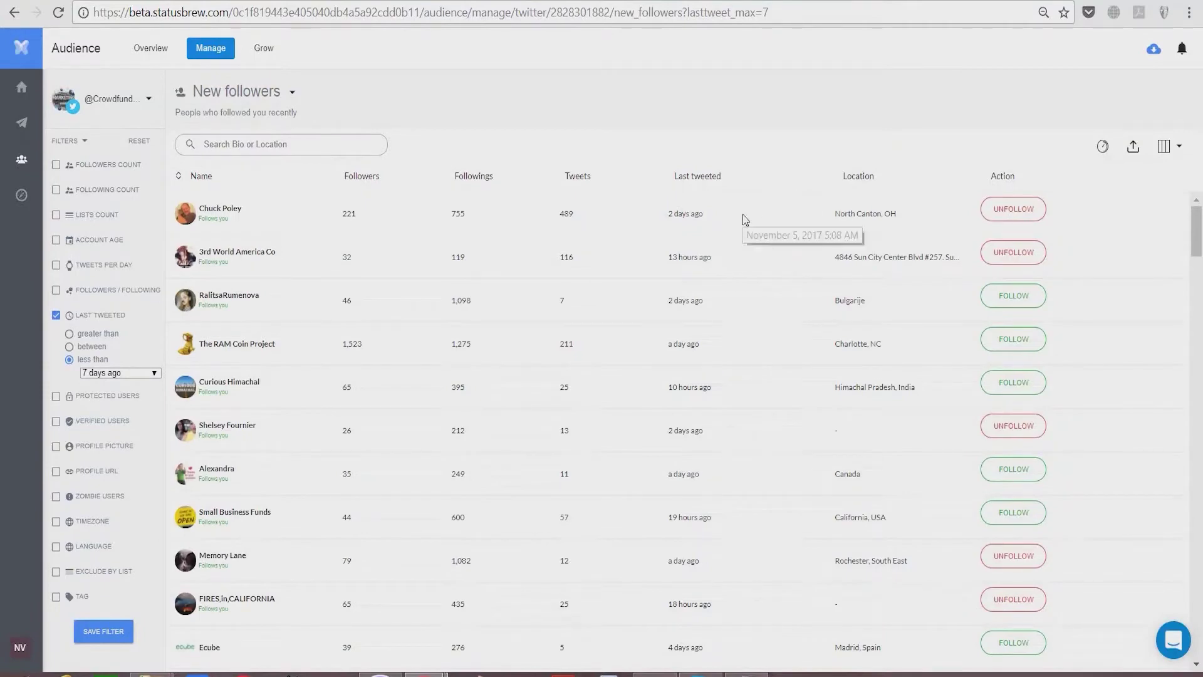
pyautogui.click(743, 219)
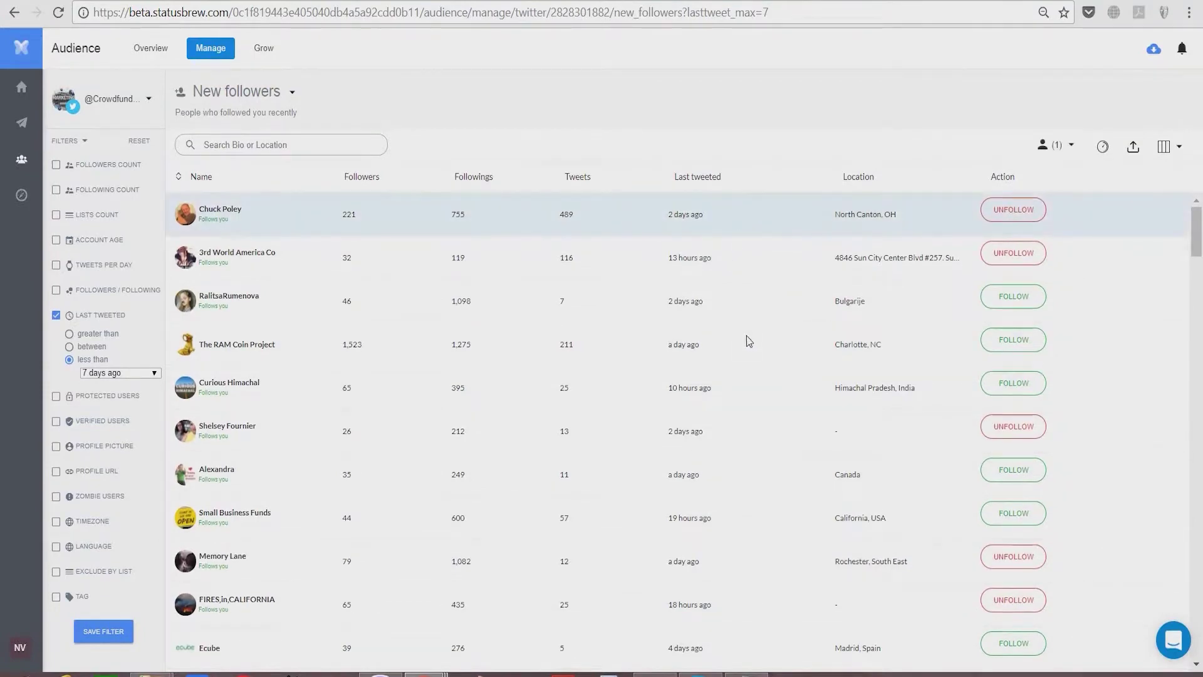
pyautogui.scroll(-5, 748, 334)
pyautogui.scroll(-3, 748, 333)
pyautogui.scroll(-5, 749, 333)
pyautogui.scroll(-3, 748, 332)
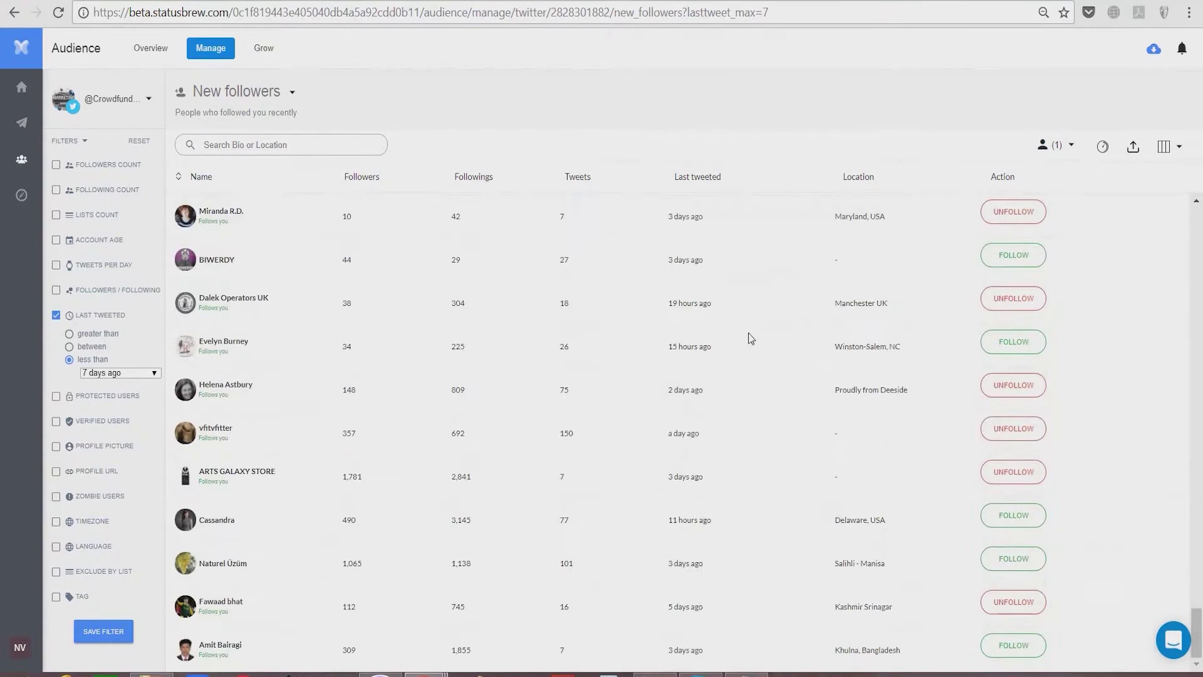
pyautogui.keyDown('shift'); pyautogui.click(832, 647); pyautogui.keyUp('shift')
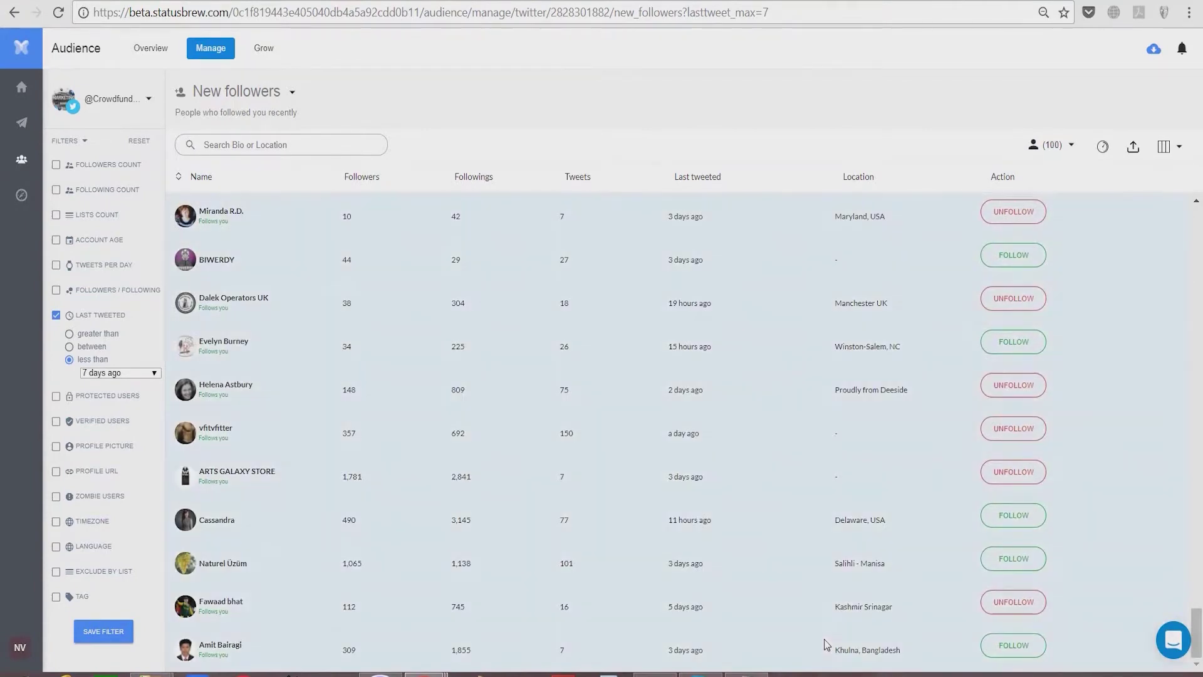
pyautogui.scroll(5, 772, 452)
pyautogui.scroll(3, 771, 453)
pyautogui.scroll(5, 776, 452)
pyautogui.scroll(5, 775, 453)
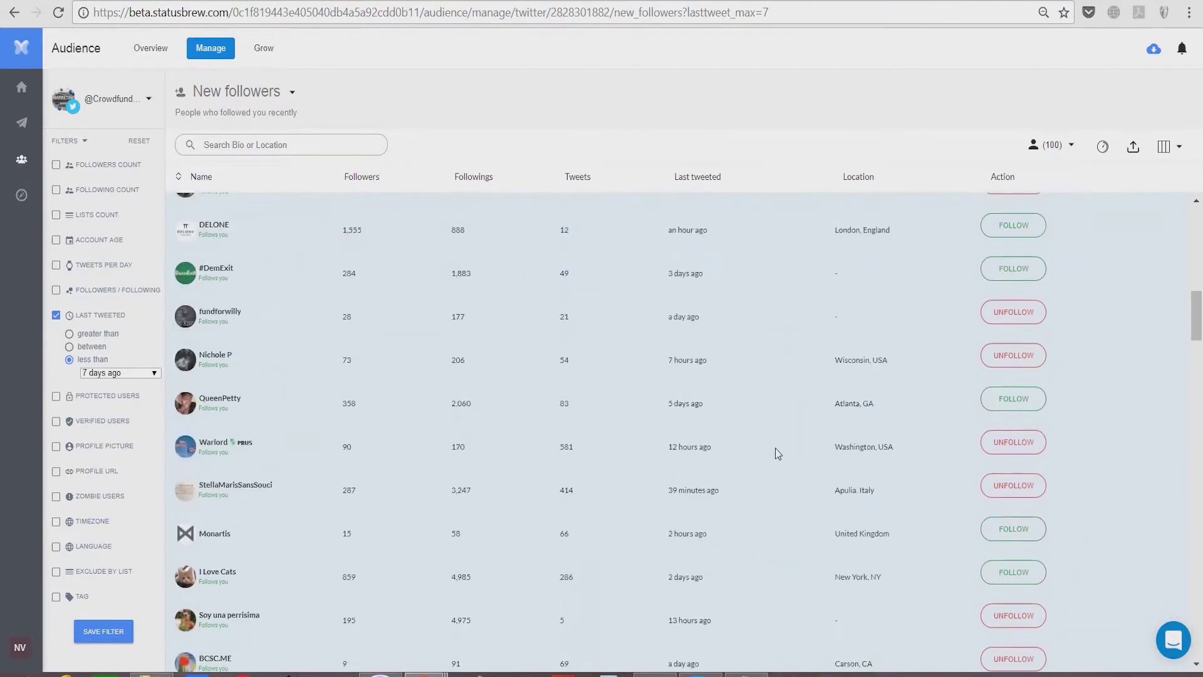
pyautogui.scroll(5, 776, 453)
# Start a bulk DM to the 100 selected followers, leaving only {name} in the message
pyautogui.click(1072, 146)
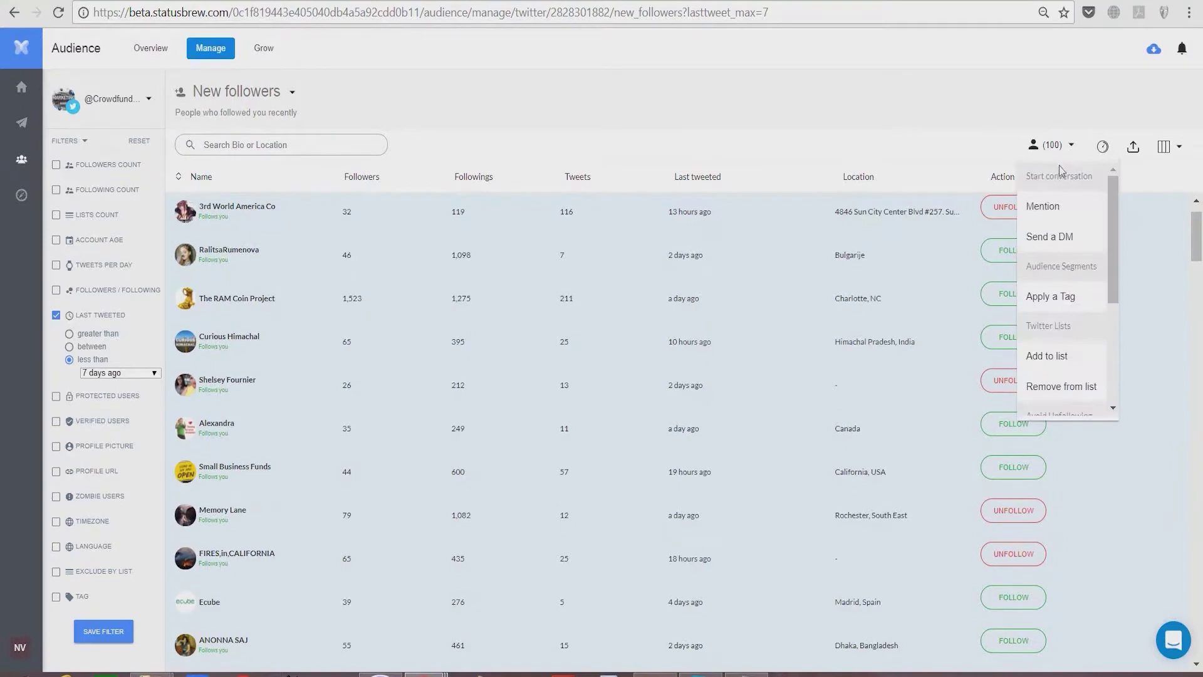
pyautogui.click(1064, 241)
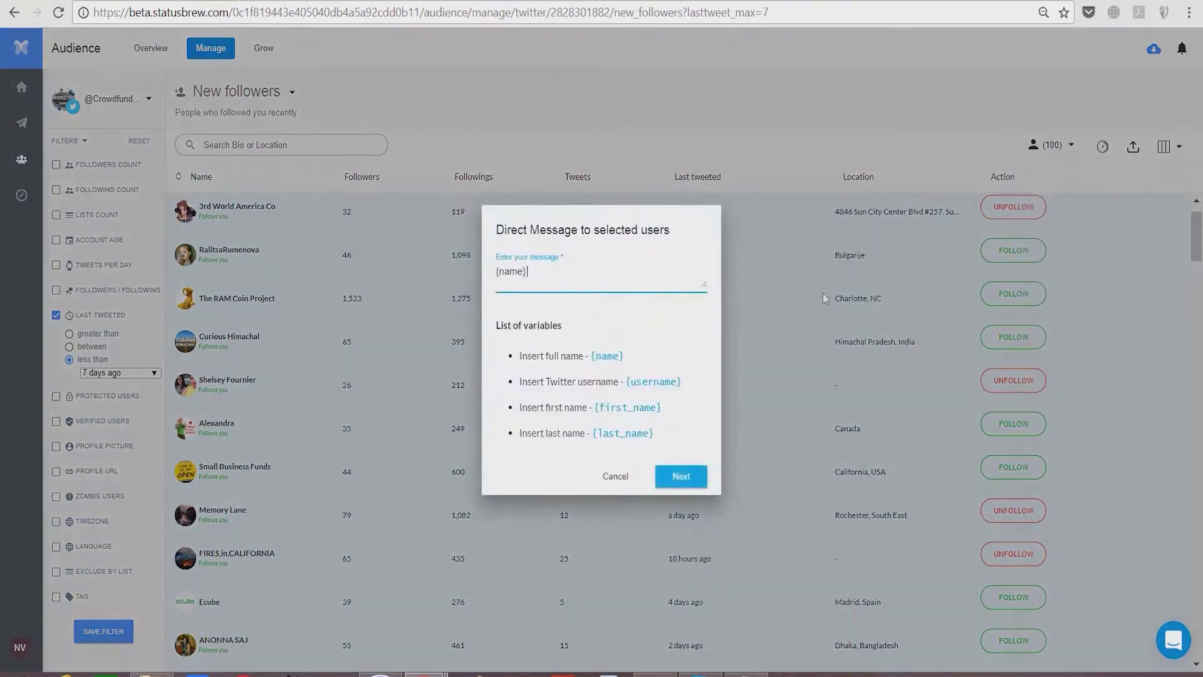
pyautogui.click(498, 273)
pyautogui.write('I')
pyautogui.press('BackSpace')
pyautogui.press('BackSpace')
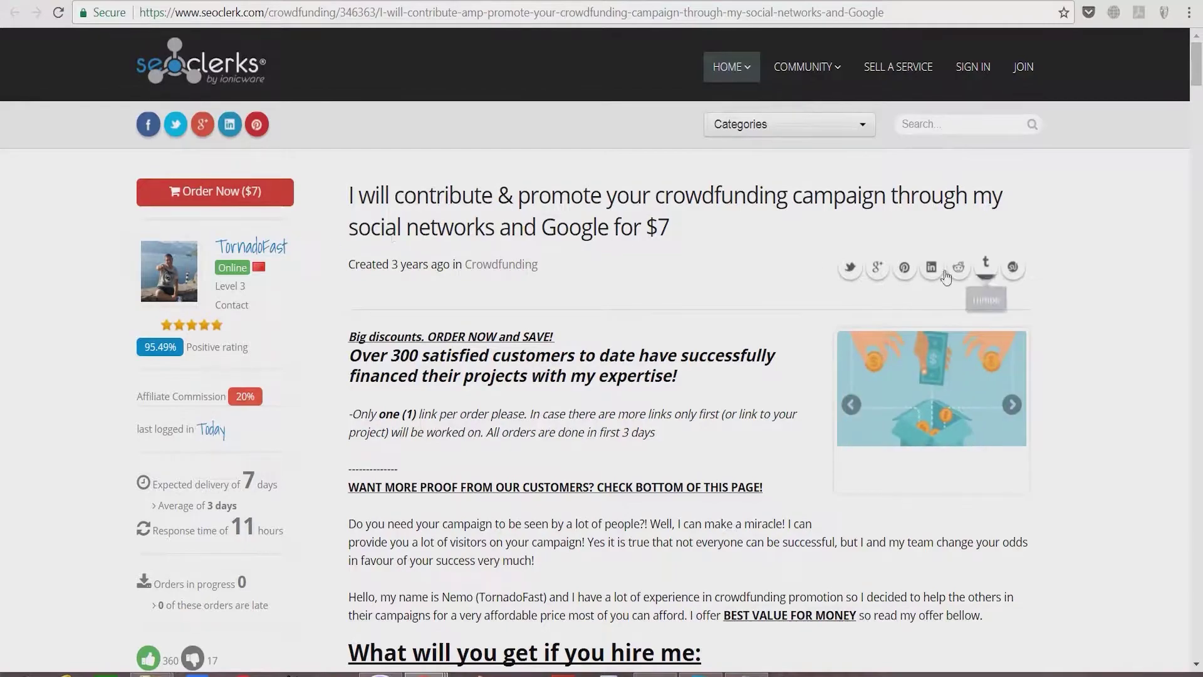
pyautogui.scroll(-5, 636, 275)
pyautogui.scroll(2, 635, 275)
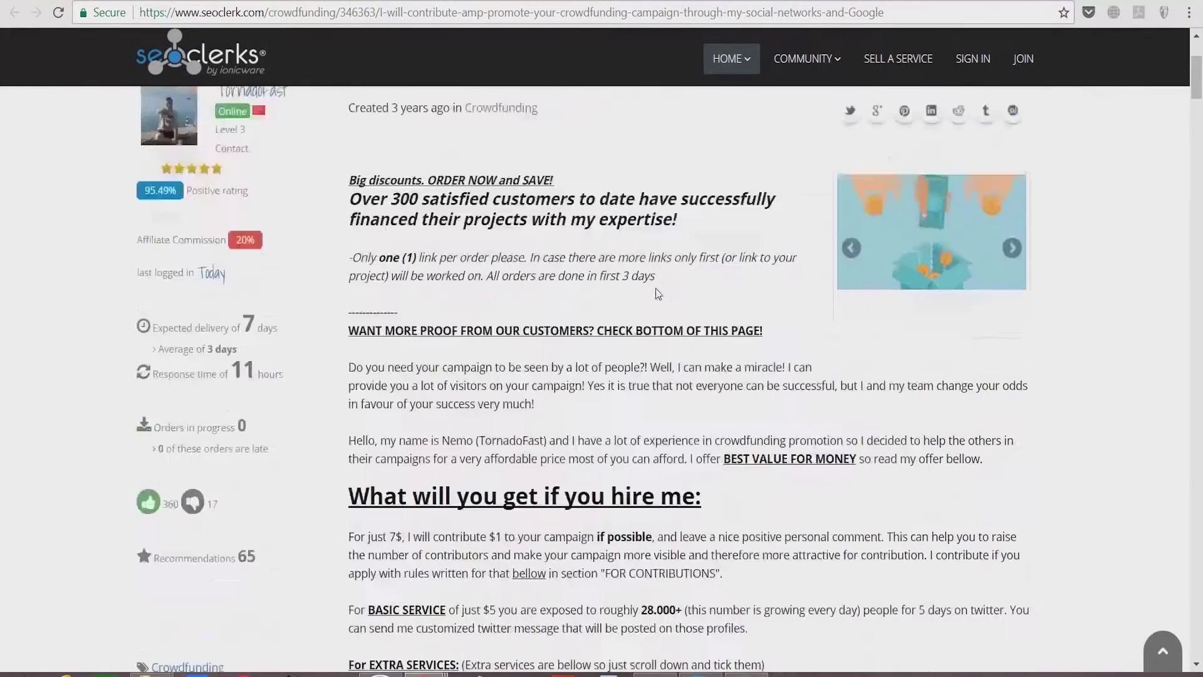
pyautogui.scroll(-5, 659, 293)
pyautogui.scroll(-4, 659, 293)
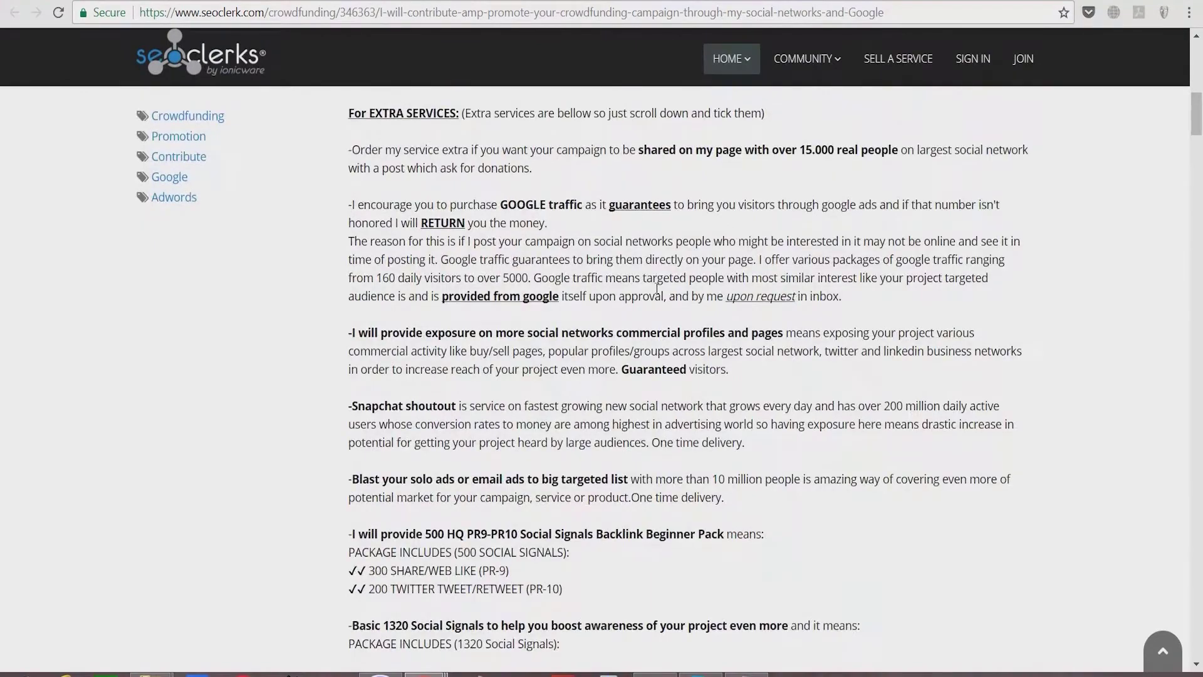
pyautogui.scroll(10, 703, 405)
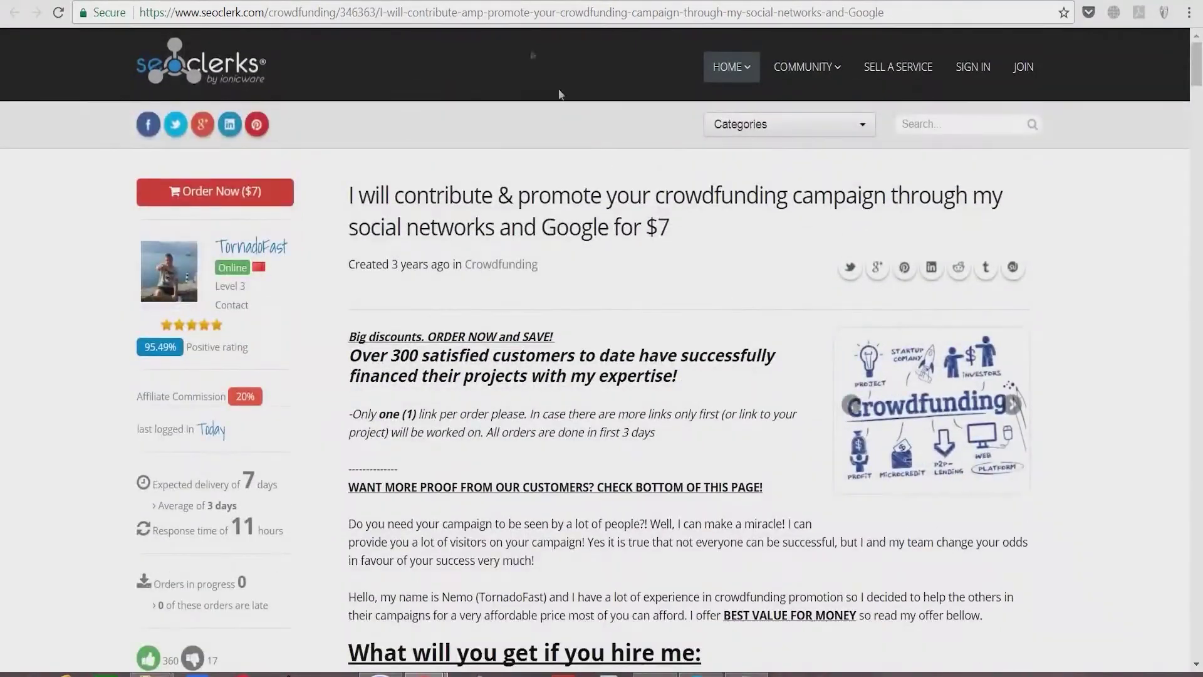
# Replace {name} with {username} and paste the crowdfunding promotion message with its bit.ly link
pyautogui.click(551, 3)
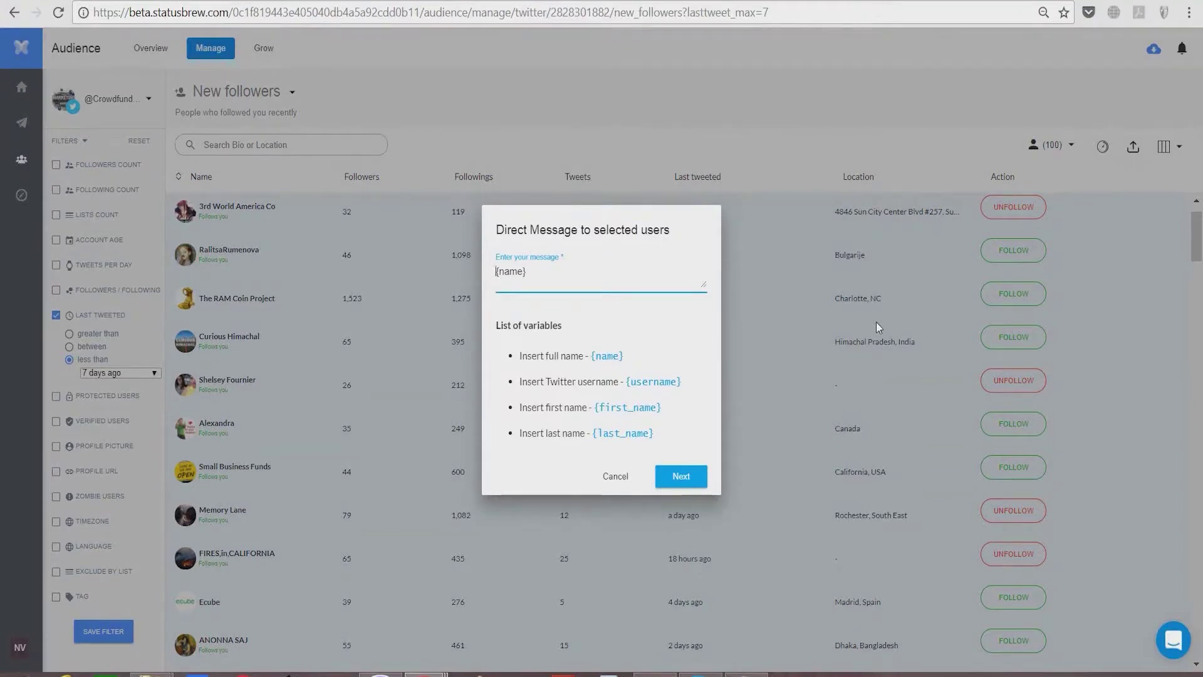
pyautogui.write('Hi')
pyautogui.press('BackSpace')
pyautogui.press('BackSpace')
pyautogui.press('BackSpace')
pyautogui.write('Hi there')
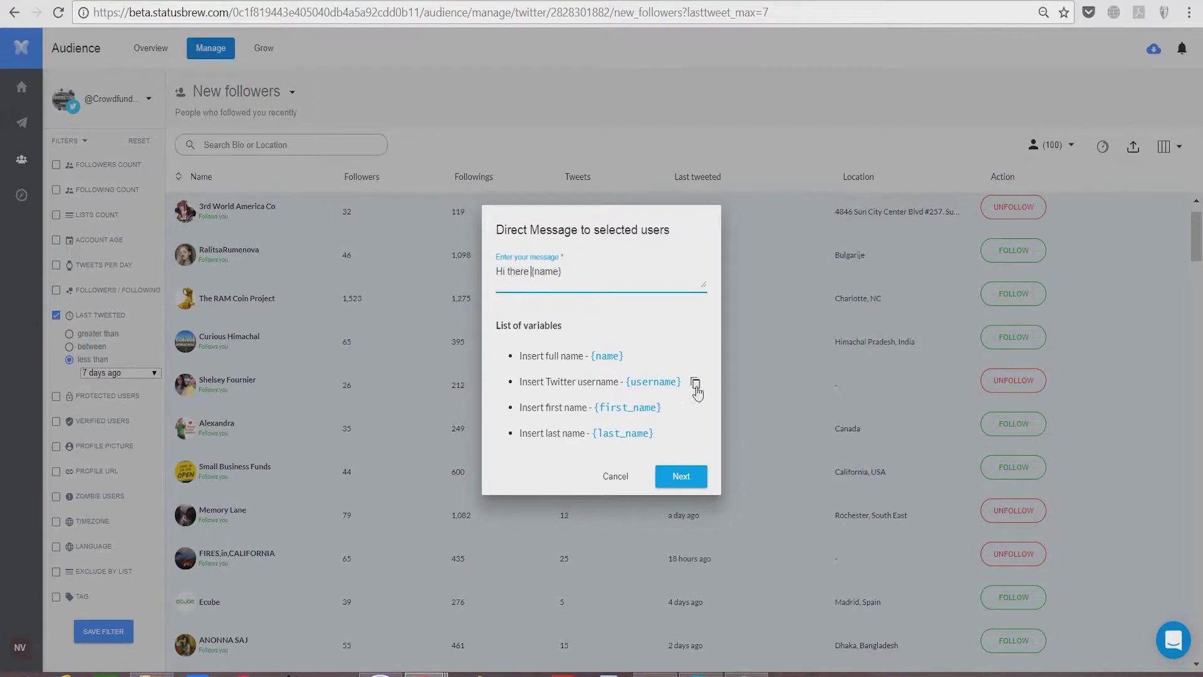
pyautogui.doubleClick(548, 271)
pyautogui.write('{username}')
pyautogui.write(',I know that these days it is hard to find quality promotion for crowdfunding project. I bring solution to that. Over 360 successful projects and counting. Your can be next. Visit: bit.ly/1RmUaCB')
pyautogui.moveTo(611, 249); pyautogui.dragTo(495, 203)
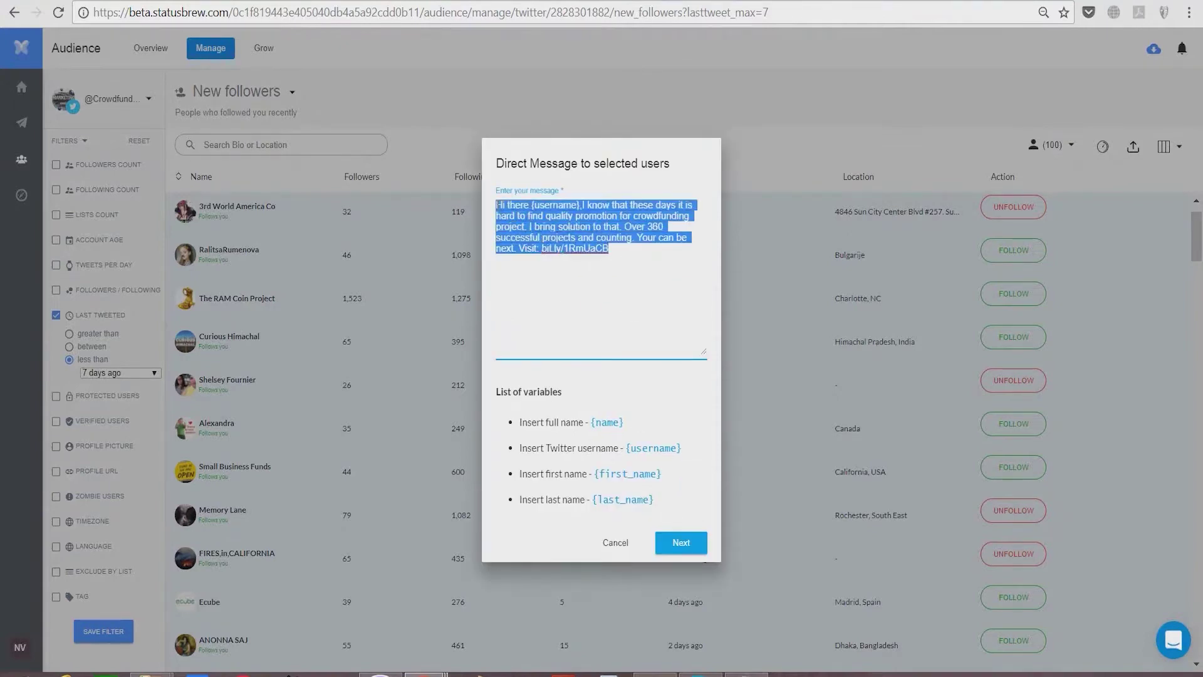
# Send the DM to the first followers, including 3rd World America Co through Ecube
pyautogui.click(689, 546)
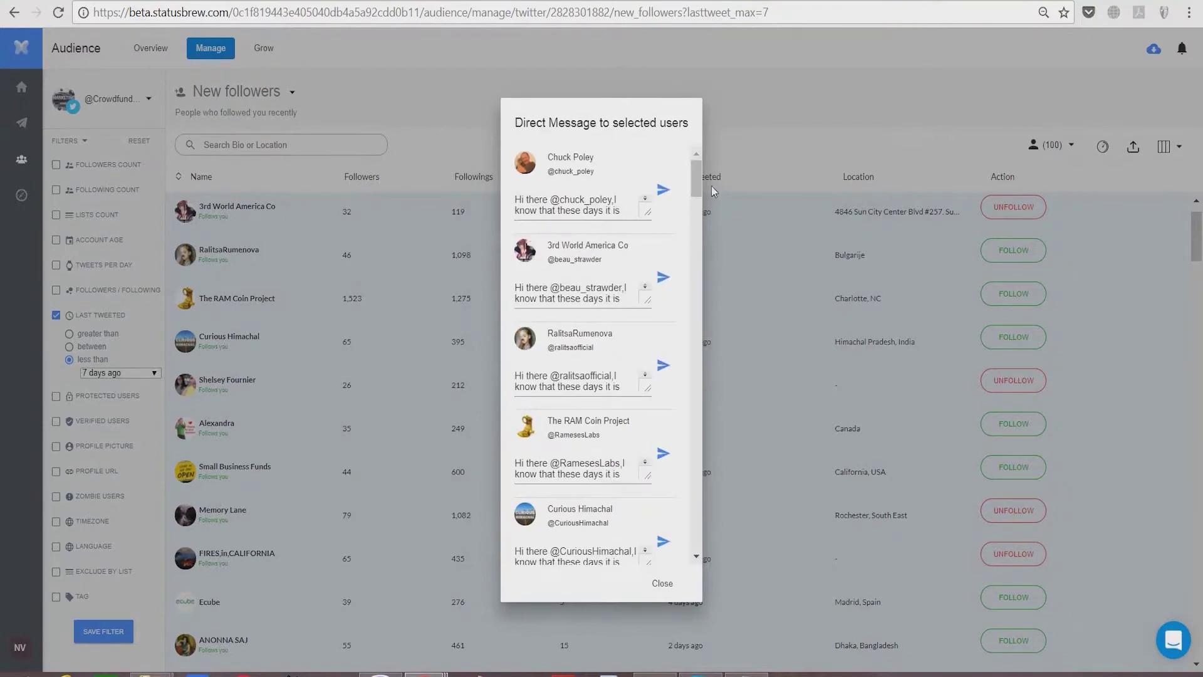
pyautogui.click(664, 192)
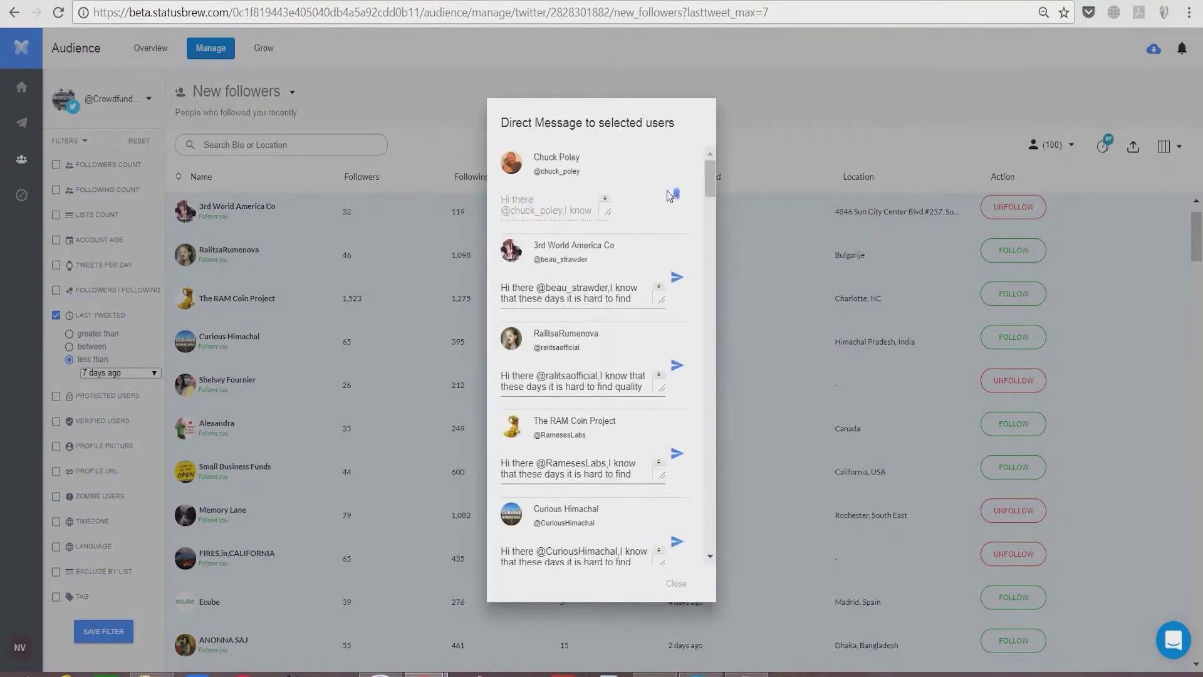
pyautogui.click(675, 188)
pyautogui.click(669, 193)
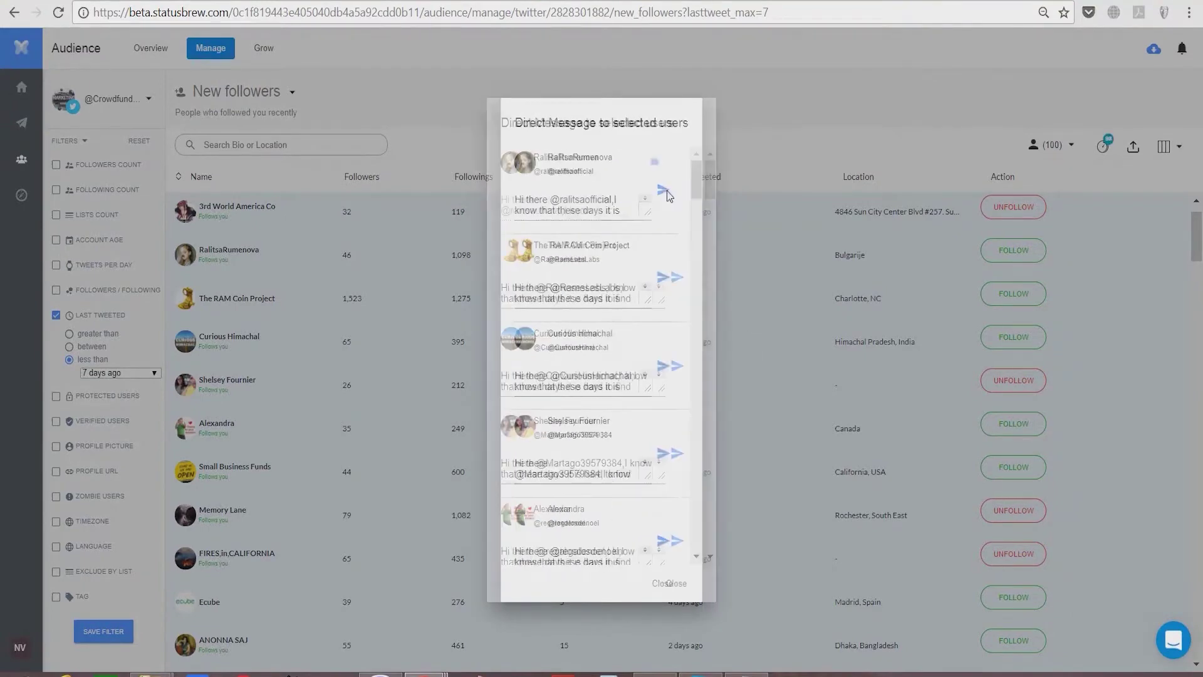
pyautogui.click(668, 195)
pyautogui.click(668, 194)
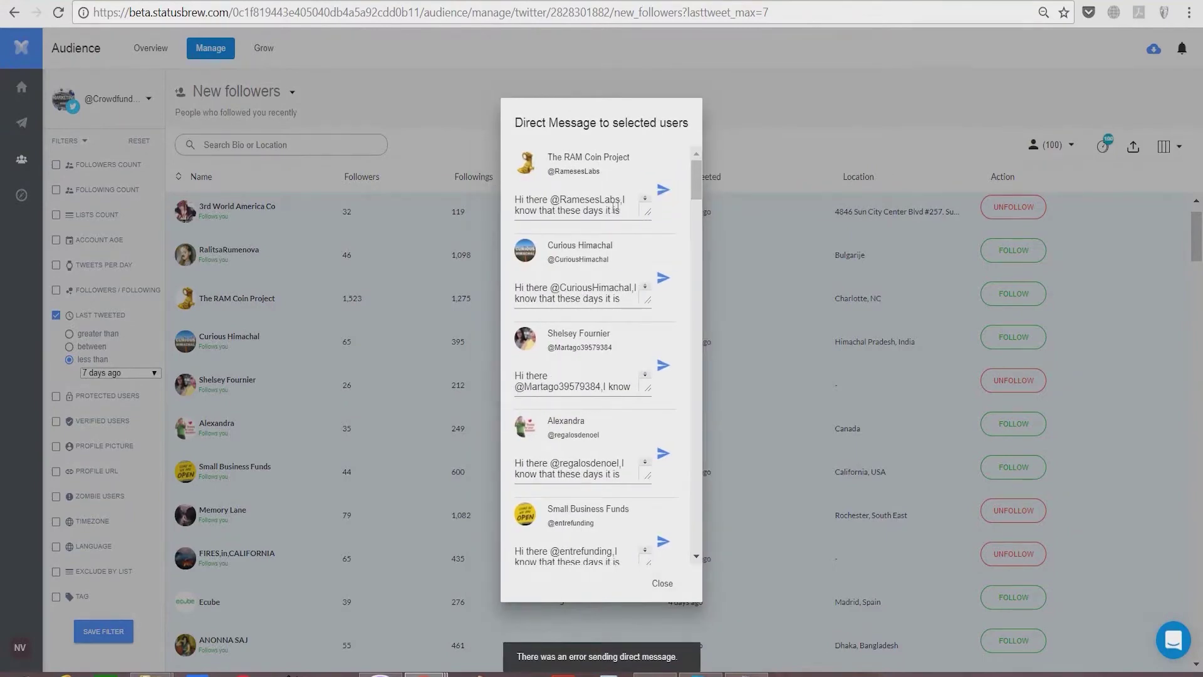
pyautogui.click(663, 279)
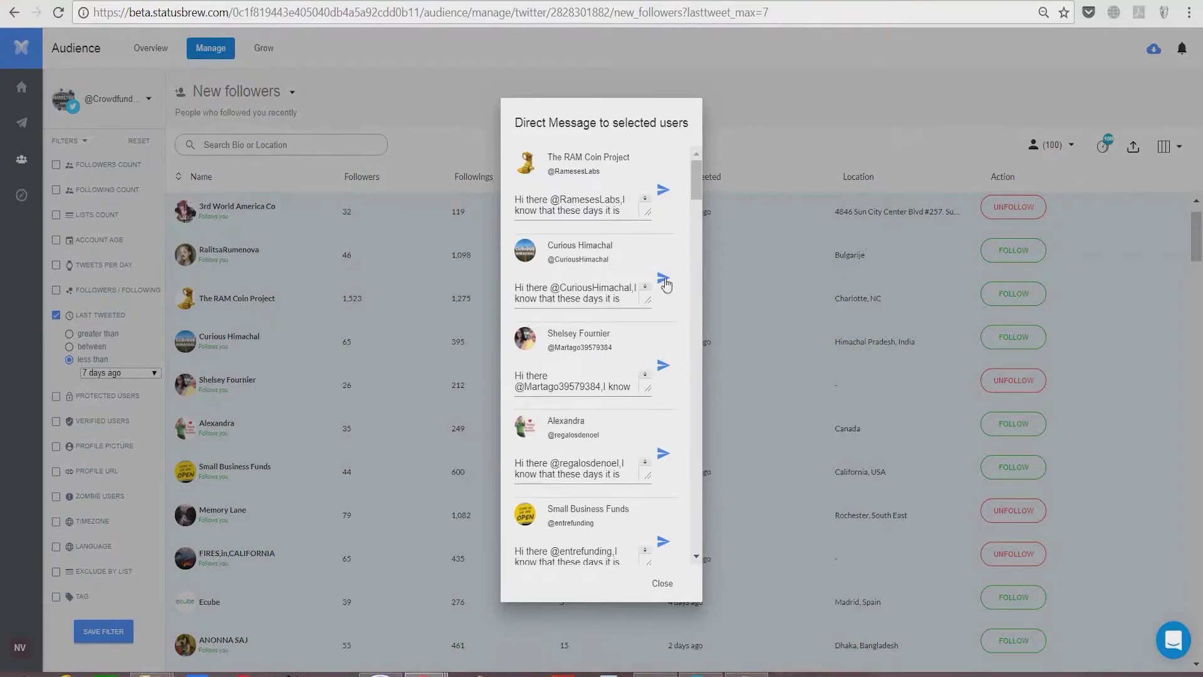
pyautogui.click(663, 280)
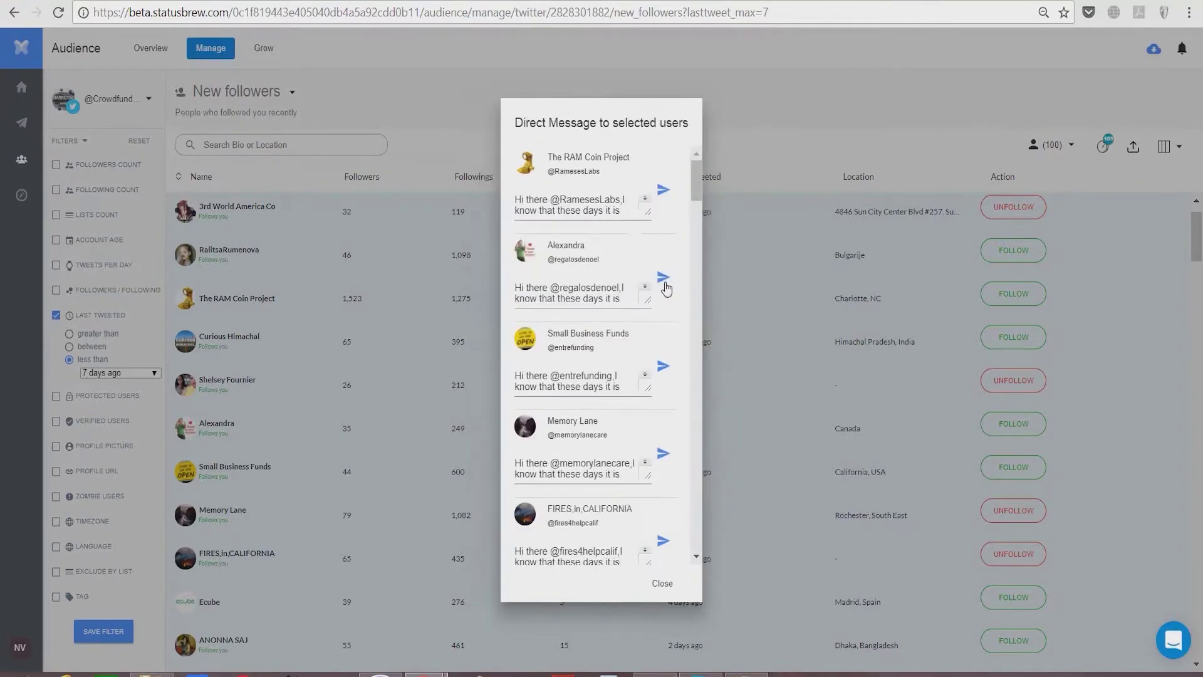
pyautogui.click(664, 279)
pyautogui.click(663, 279)
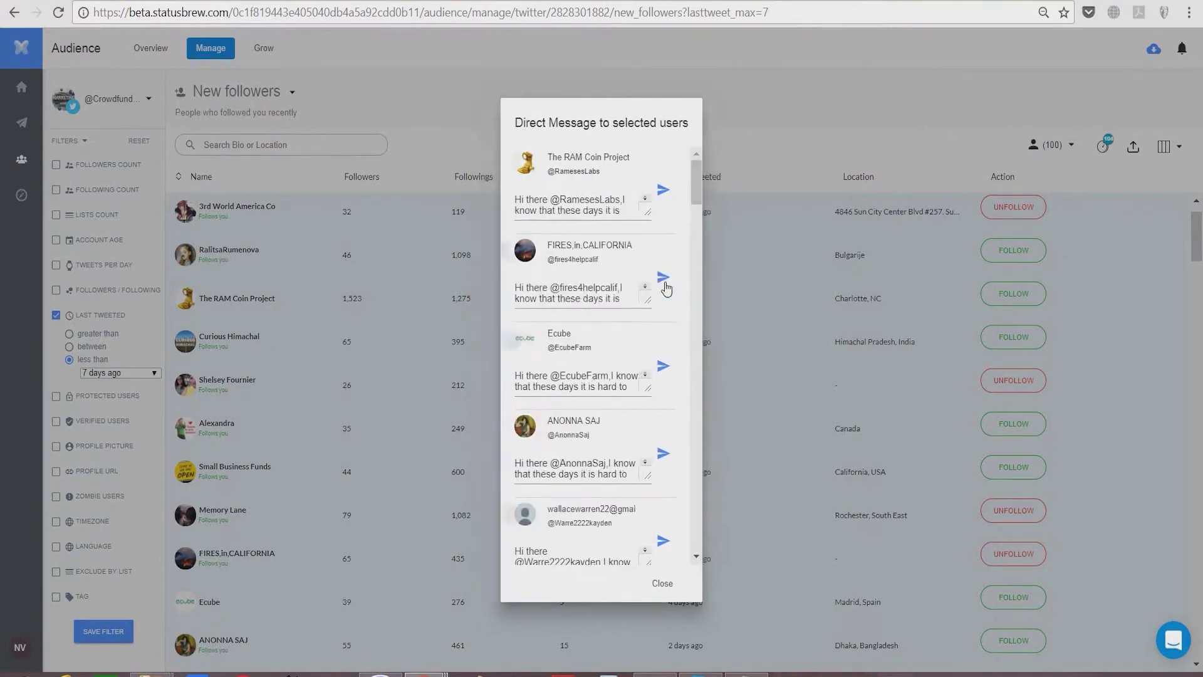
pyautogui.click(668, 280)
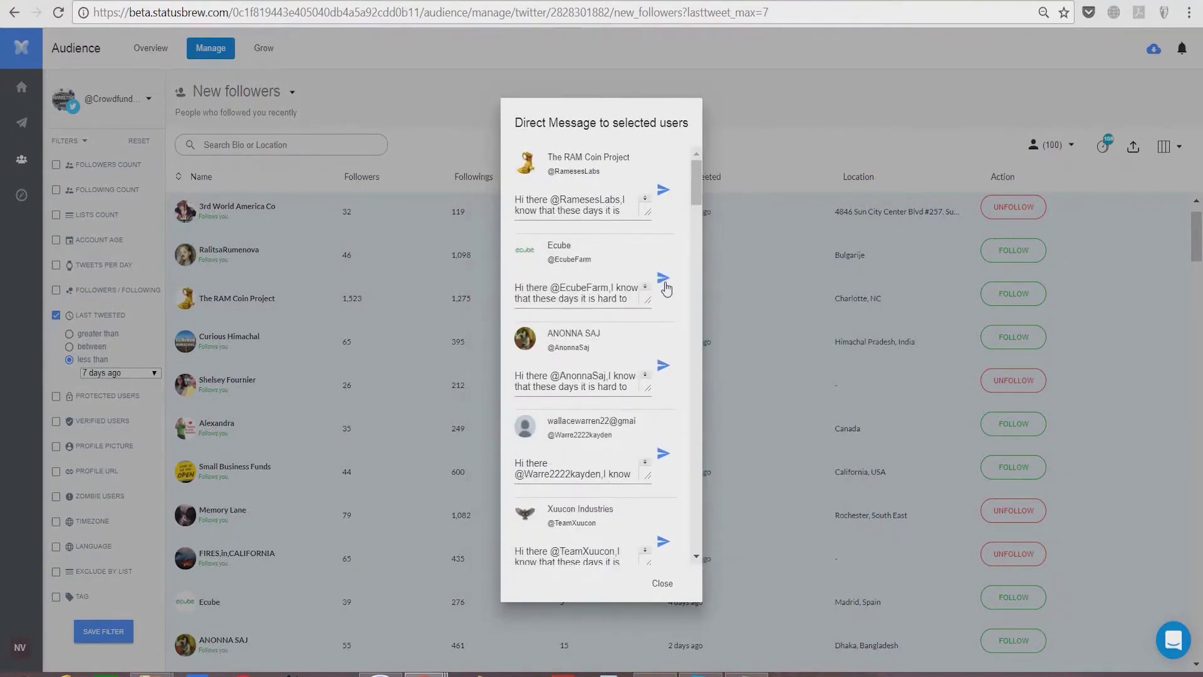
pyautogui.click(667, 281)
pyautogui.click(664, 367)
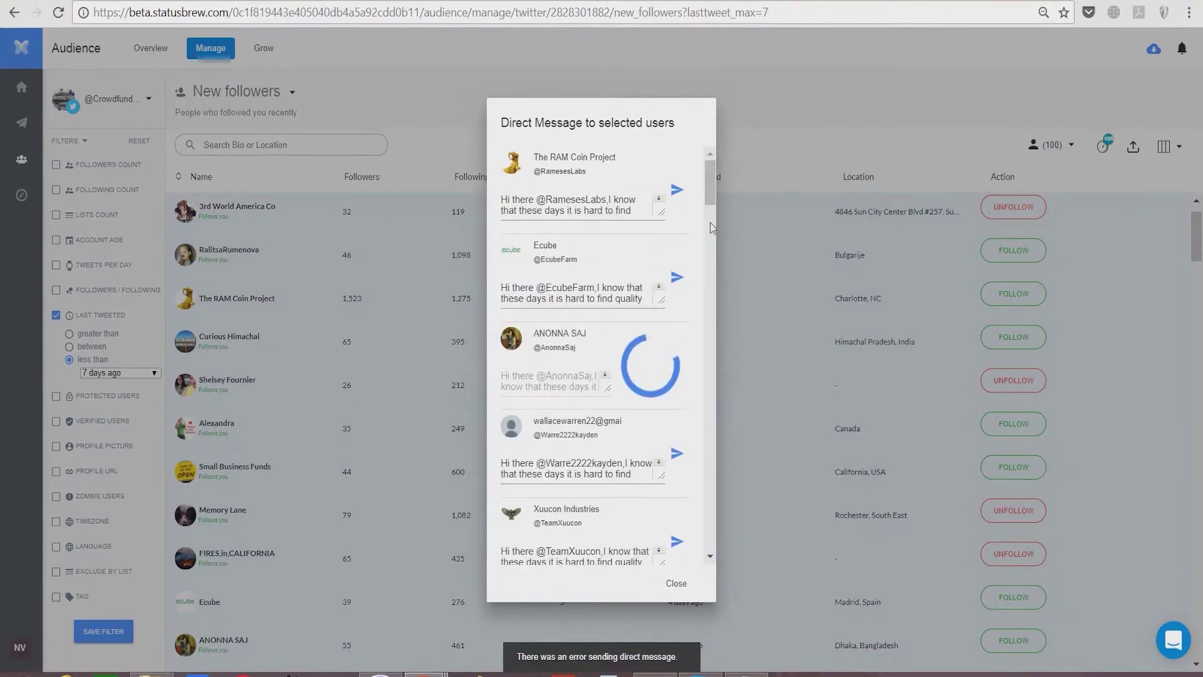
pyautogui.moveTo(697, 184); pyautogui.dragTo(696, 215)
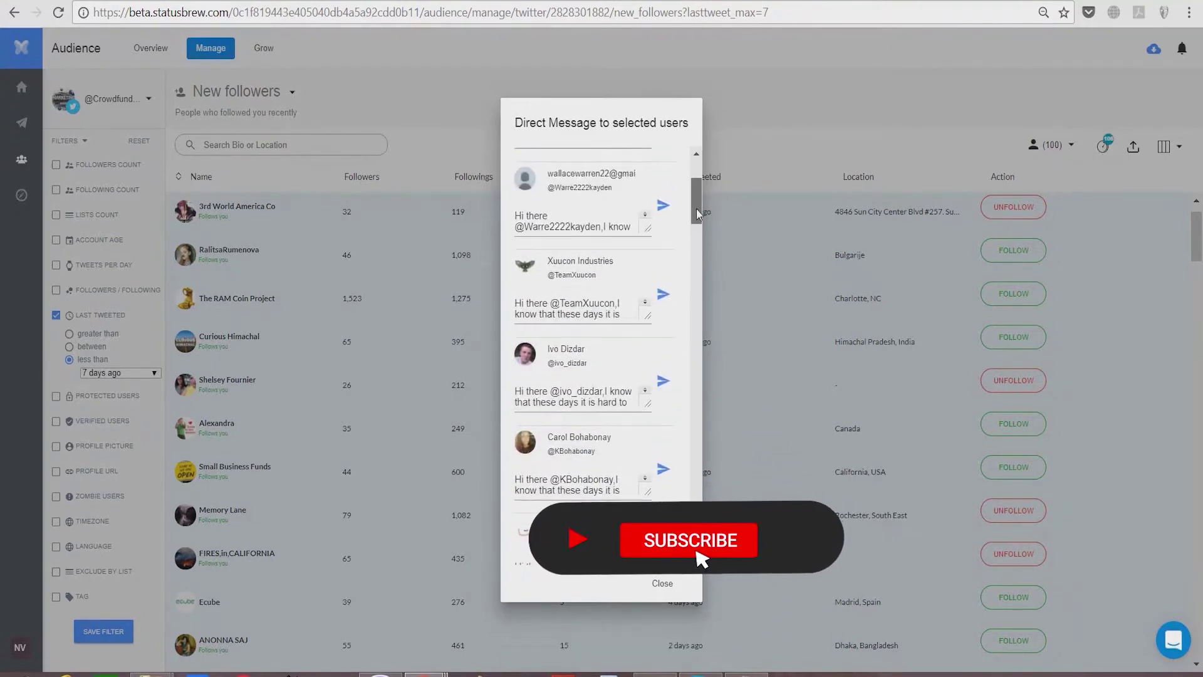
pyautogui.click(663, 230)
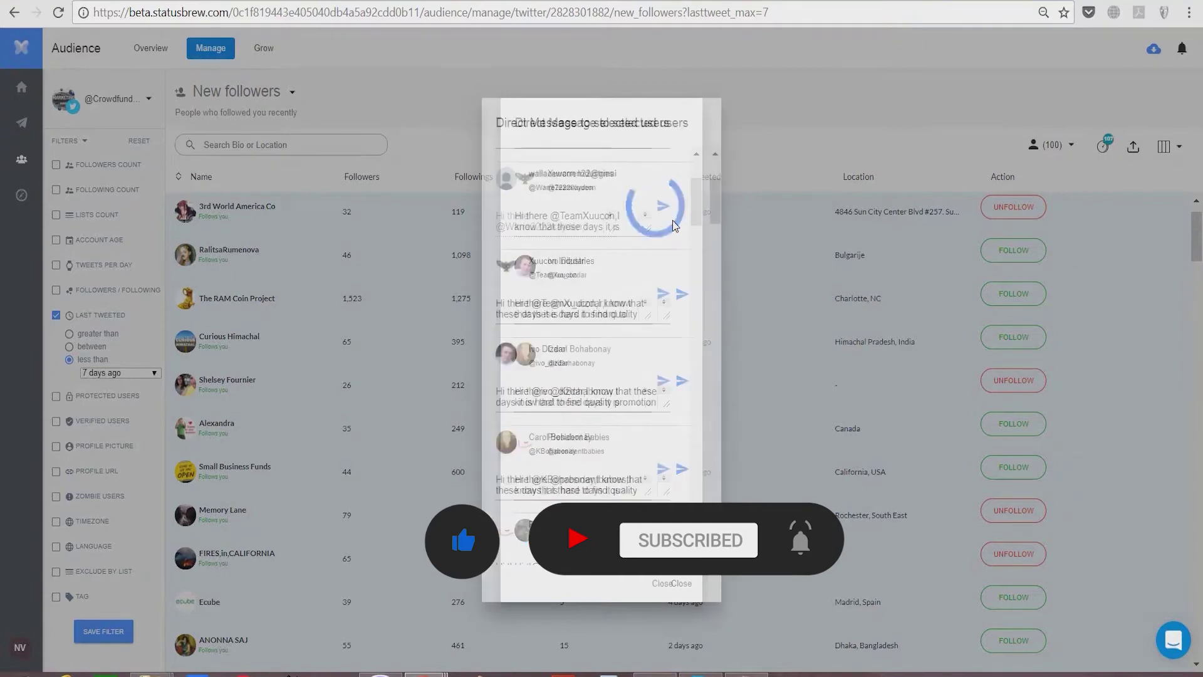
pyautogui.click(669, 215)
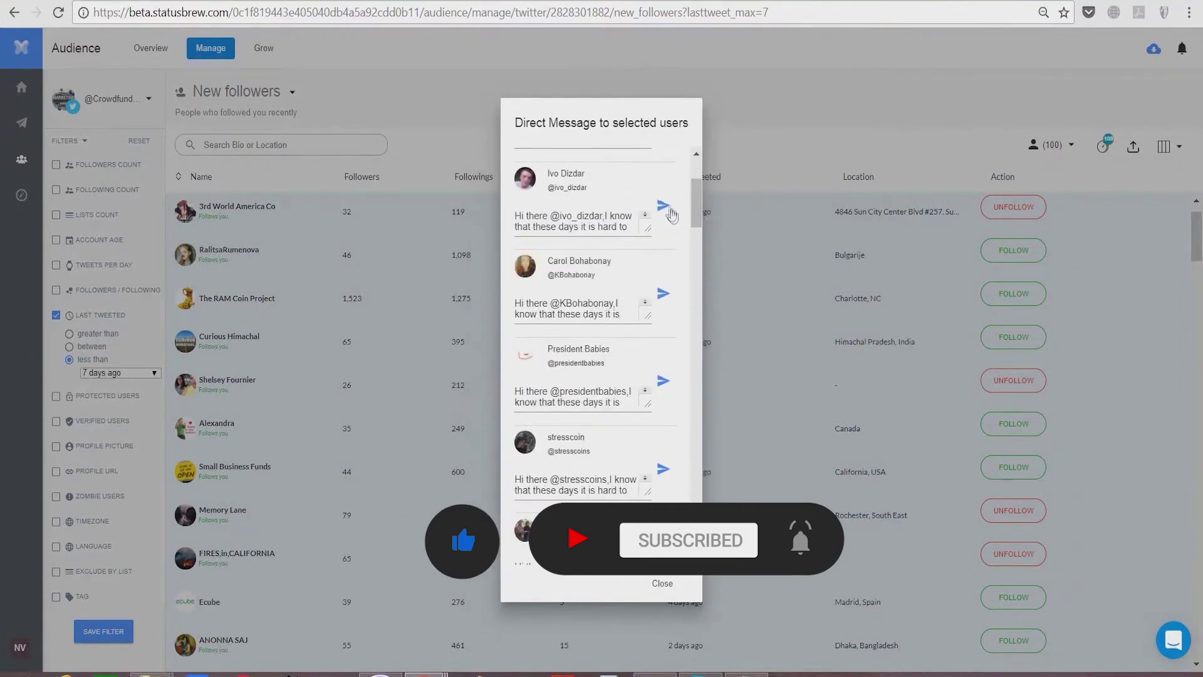
pyautogui.click(675, 210)
pyautogui.click(674, 212)
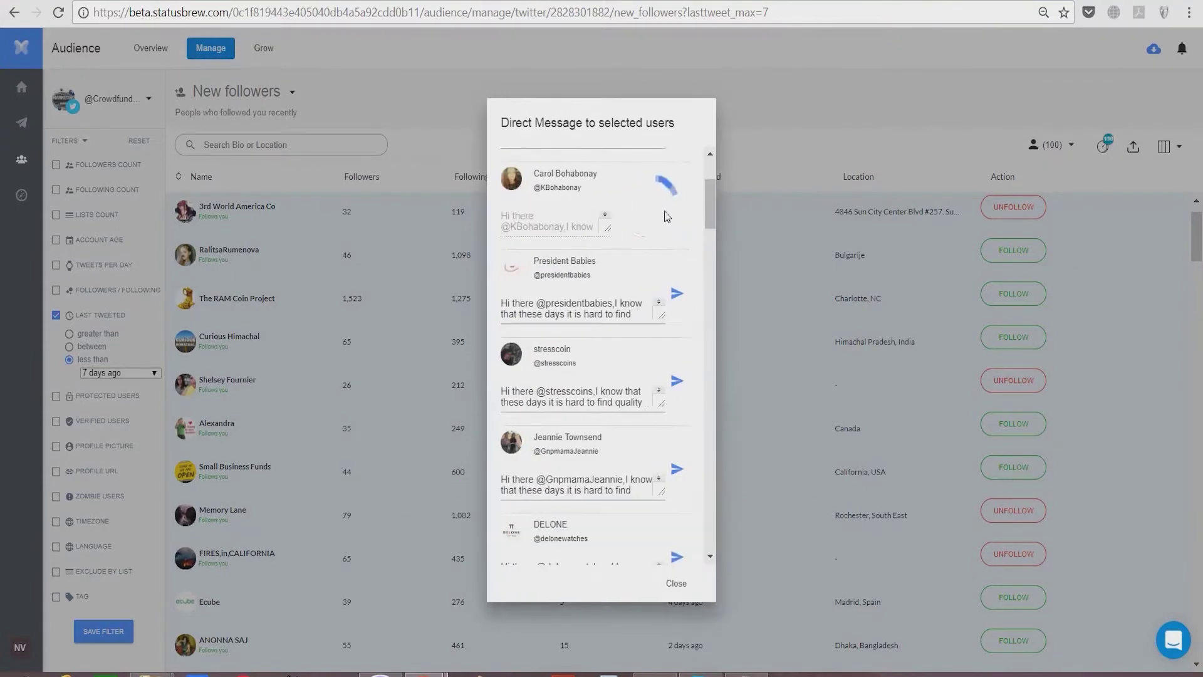
pyautogui.click(663, 207)
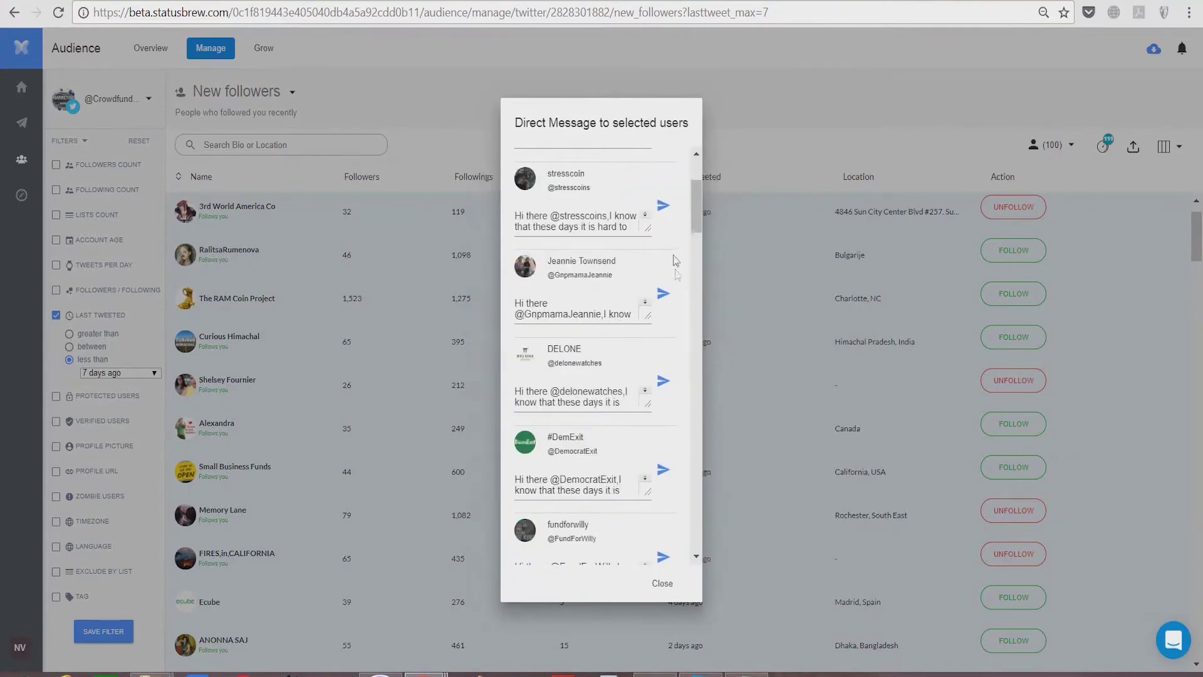
pyautogui.click(665, 209)
pyautogui.click(673, 207)
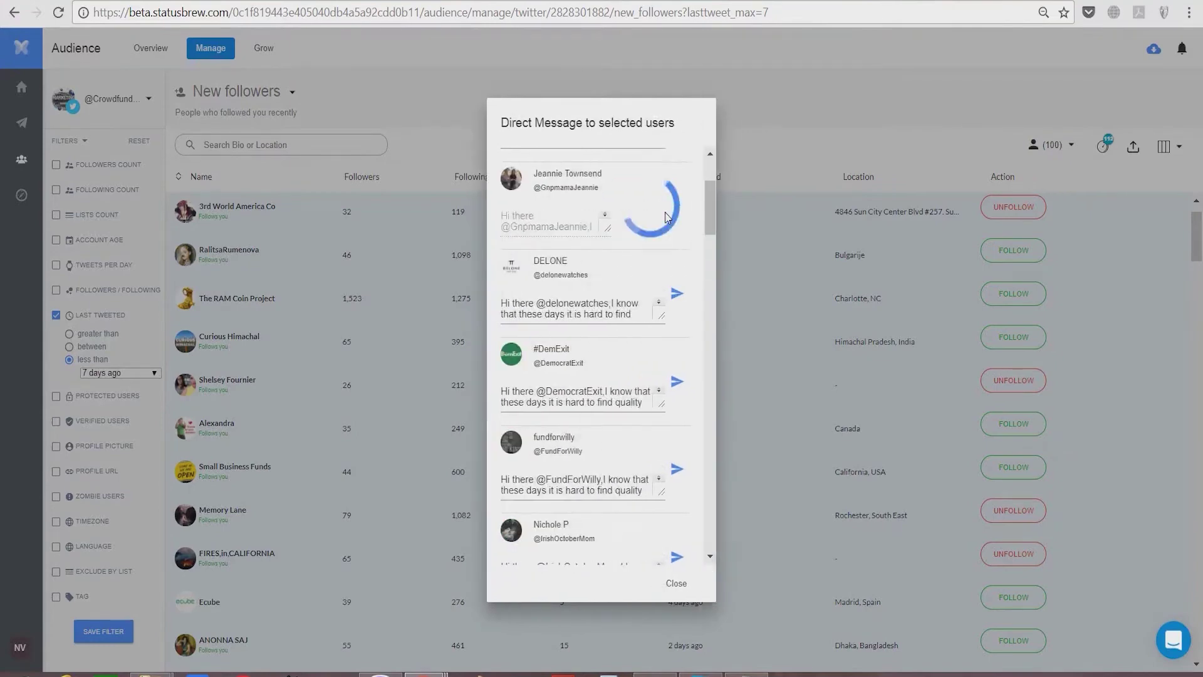
pyautogui.click(660, 206)
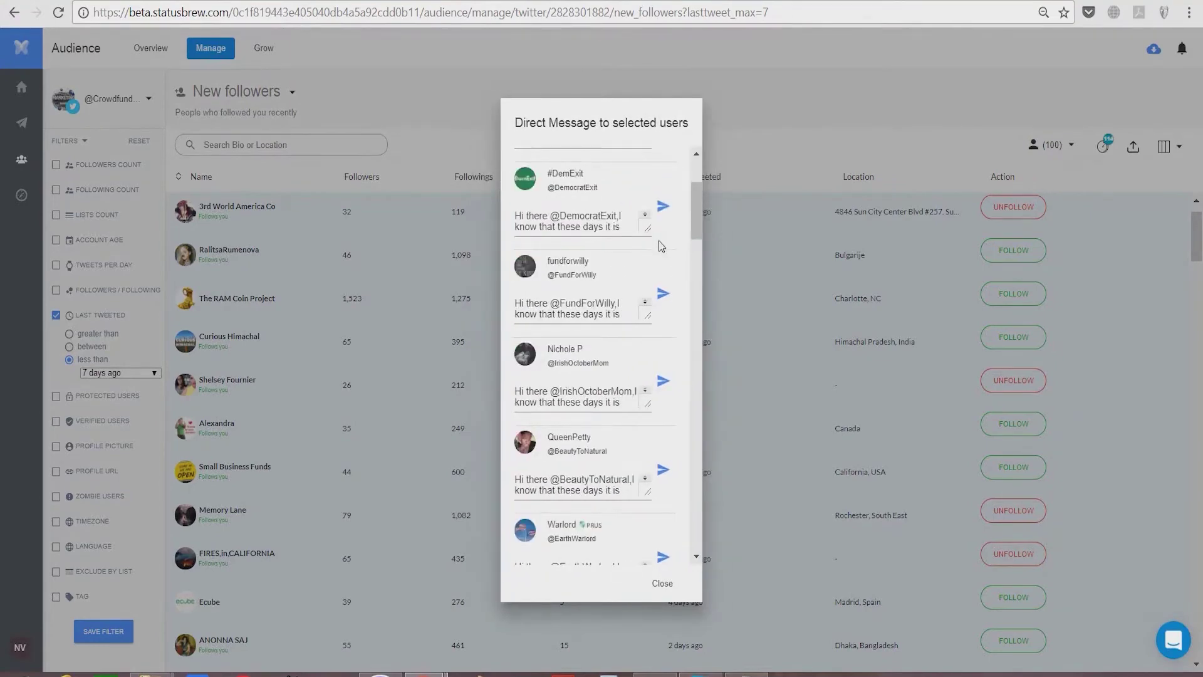
pyautogui.click(665, 214)
pyautogui.click(670, 209)
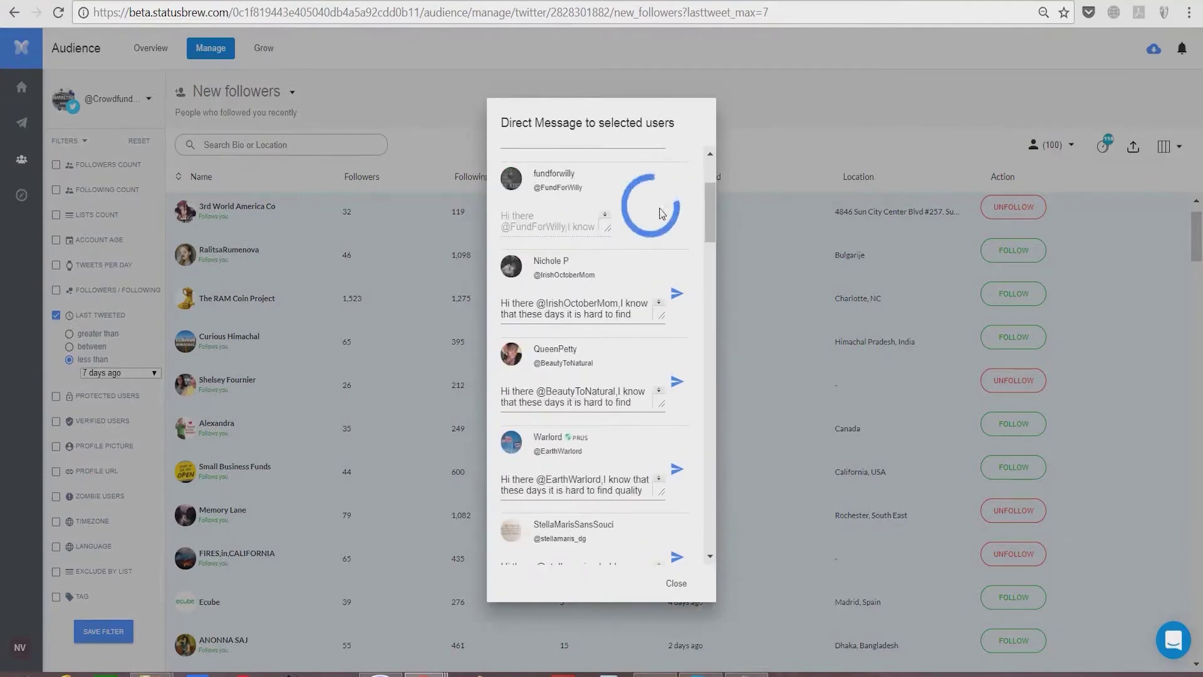
pyautogui.click(663, 210)
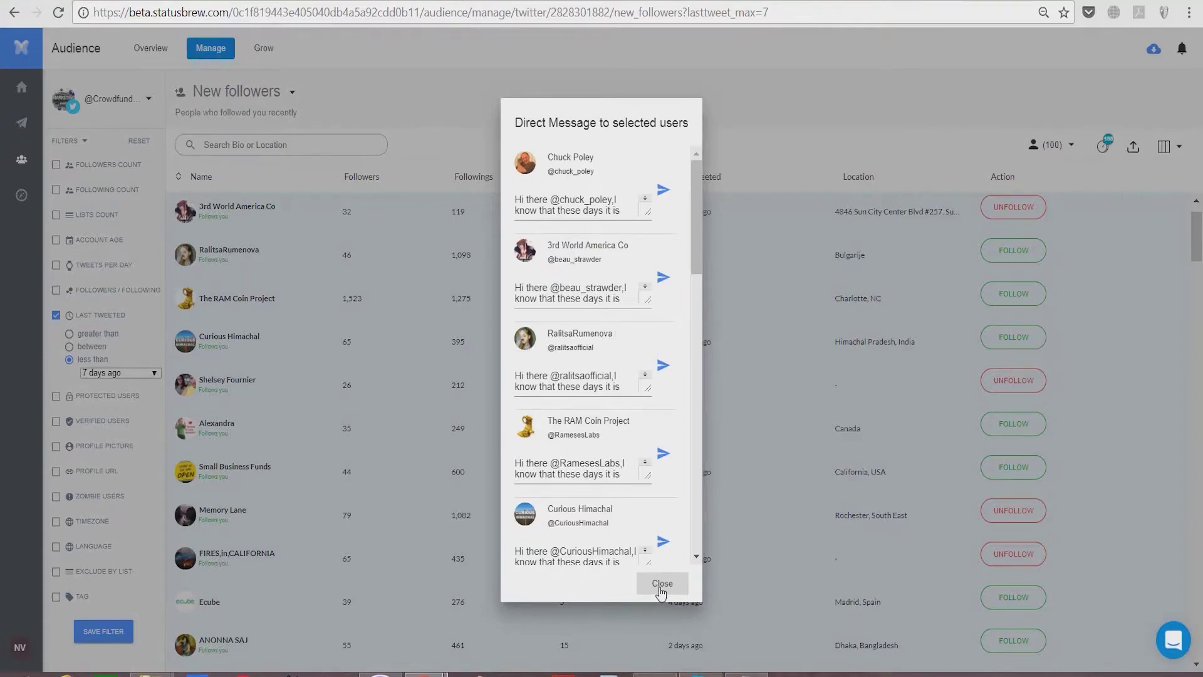
pyautogui.click(662, 584)
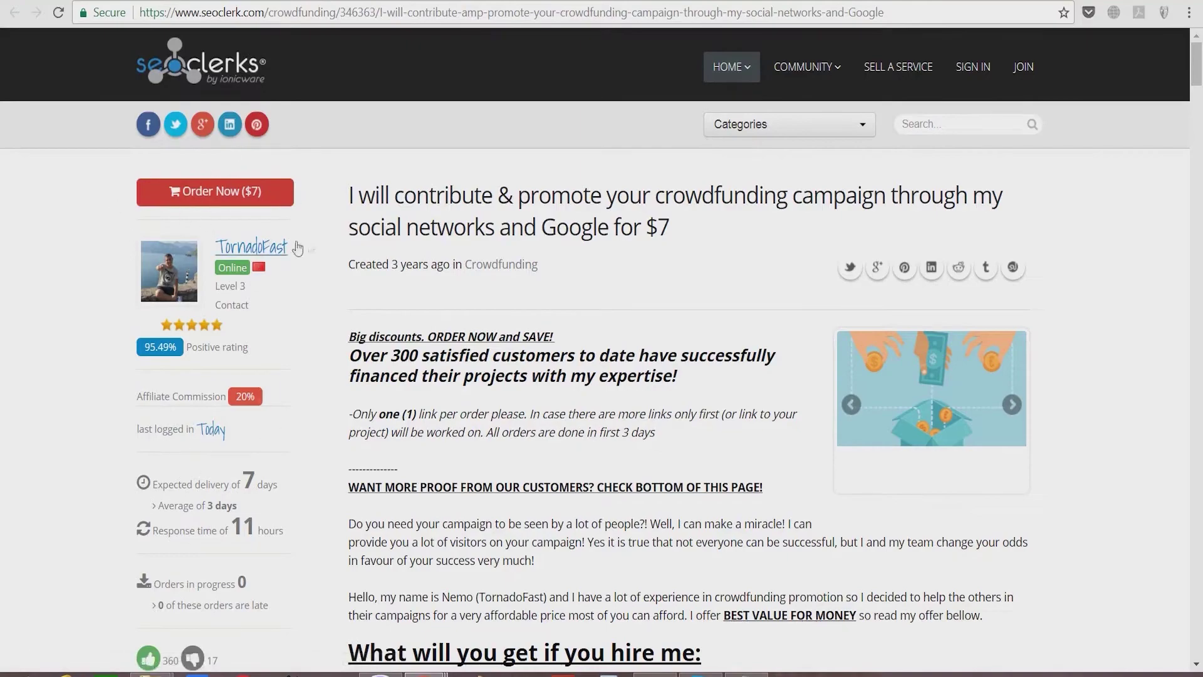
pyautogui.scroll(-3, 335, 209)
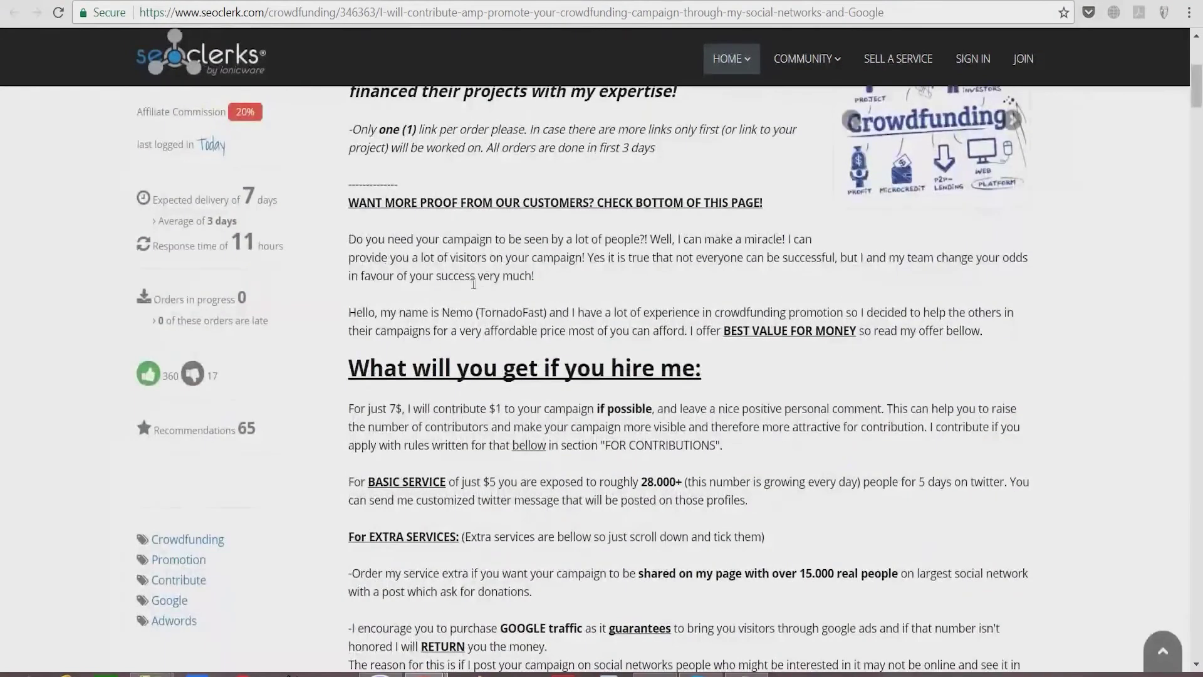
pyautogui.scroll(3, 373, 256)
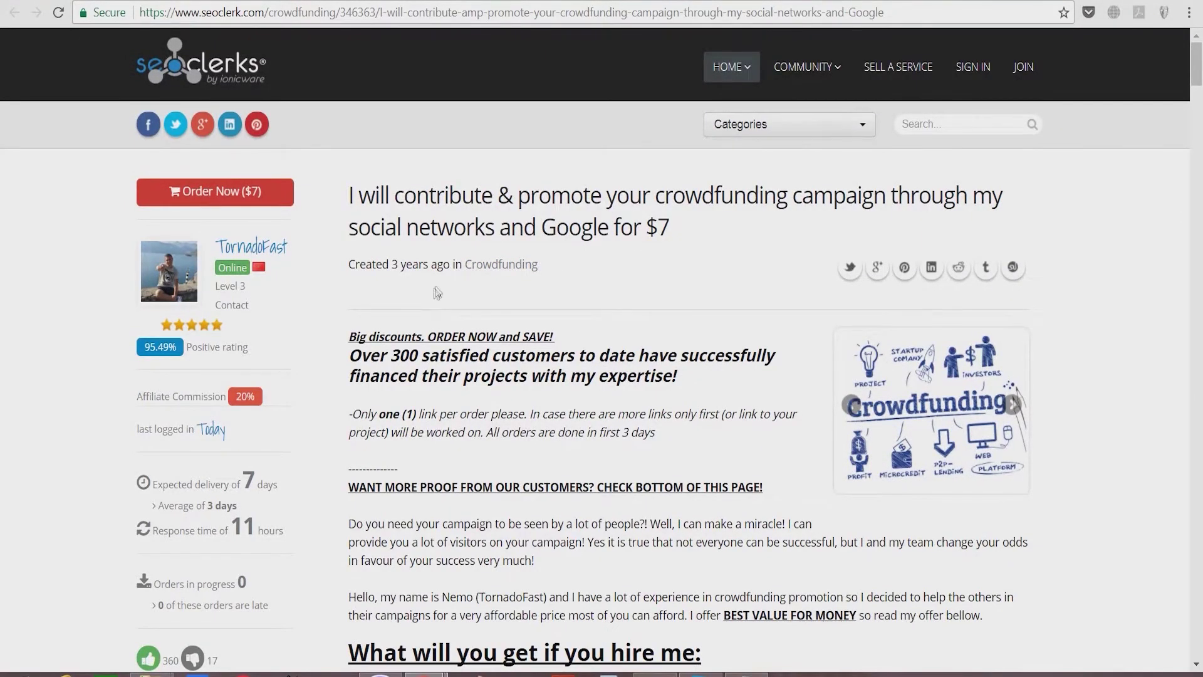
pyautogui.scroll(-5, 343, 390)
pyautogui.scroll(-5, 327, 366)
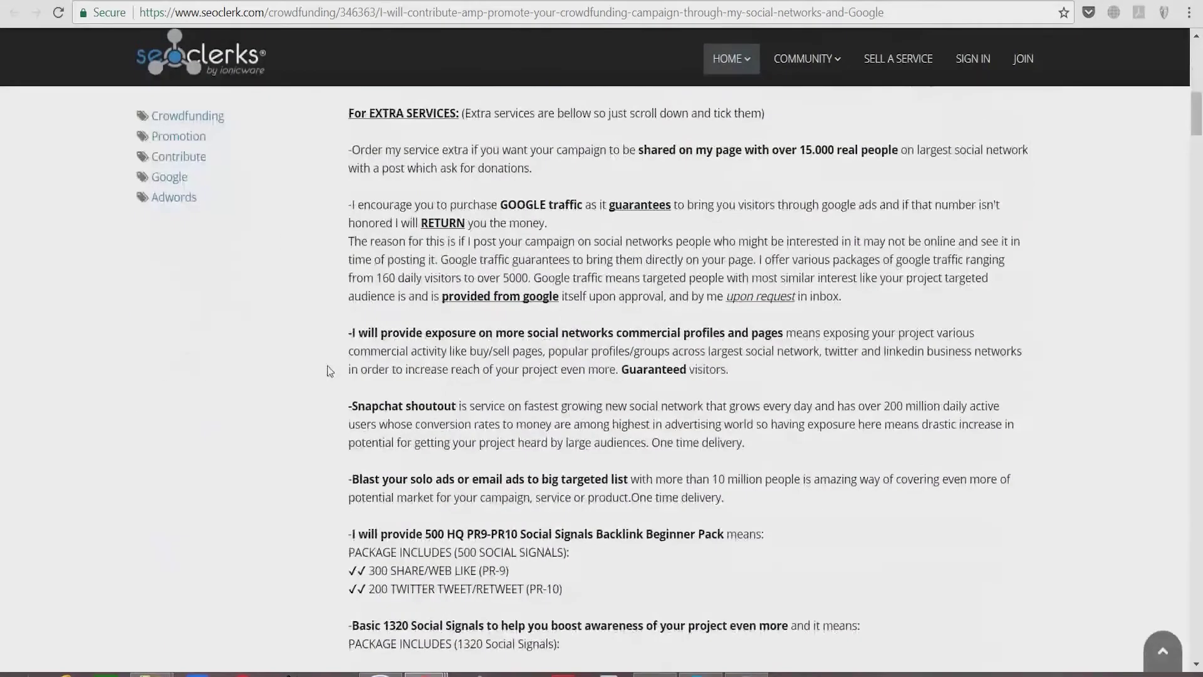
pyautogui.scroll(-5, 327, 365)
pyautogui.scroll(-5, 327, 366)
pyautogui.scroll(-5, 328, 366)
pyautogui.scroll(8, 319, 360)
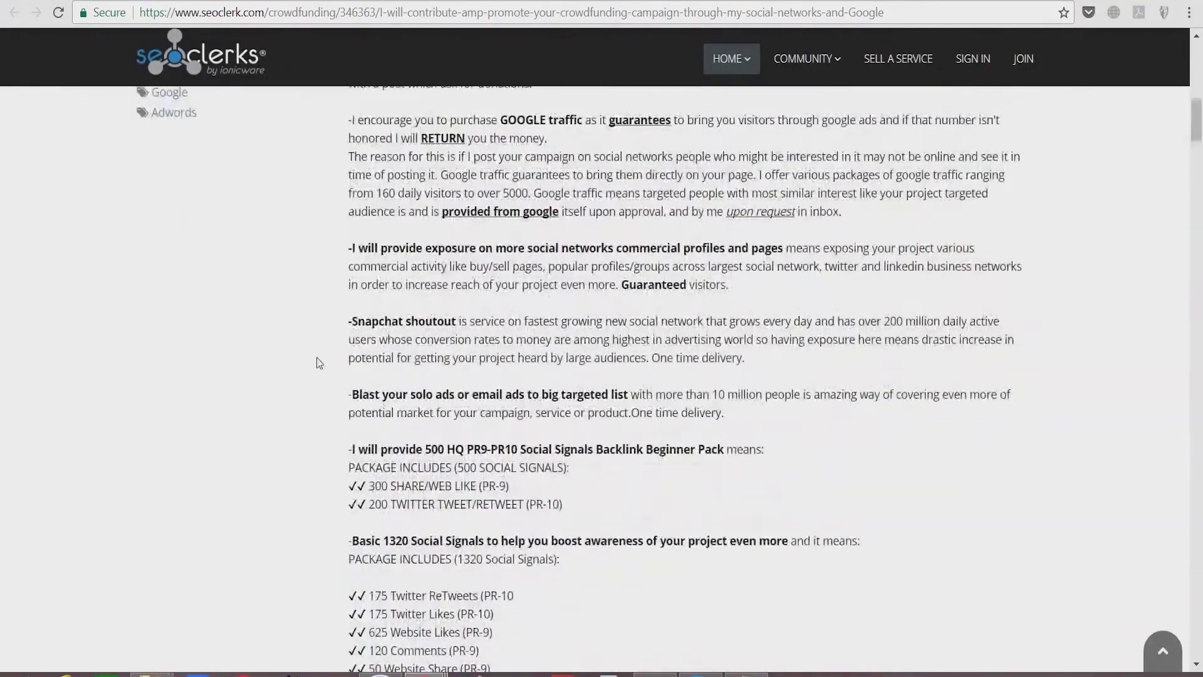
pyautogui.scroll(8, 317, 358)
pyautogui.scroll(5, 316, 358)
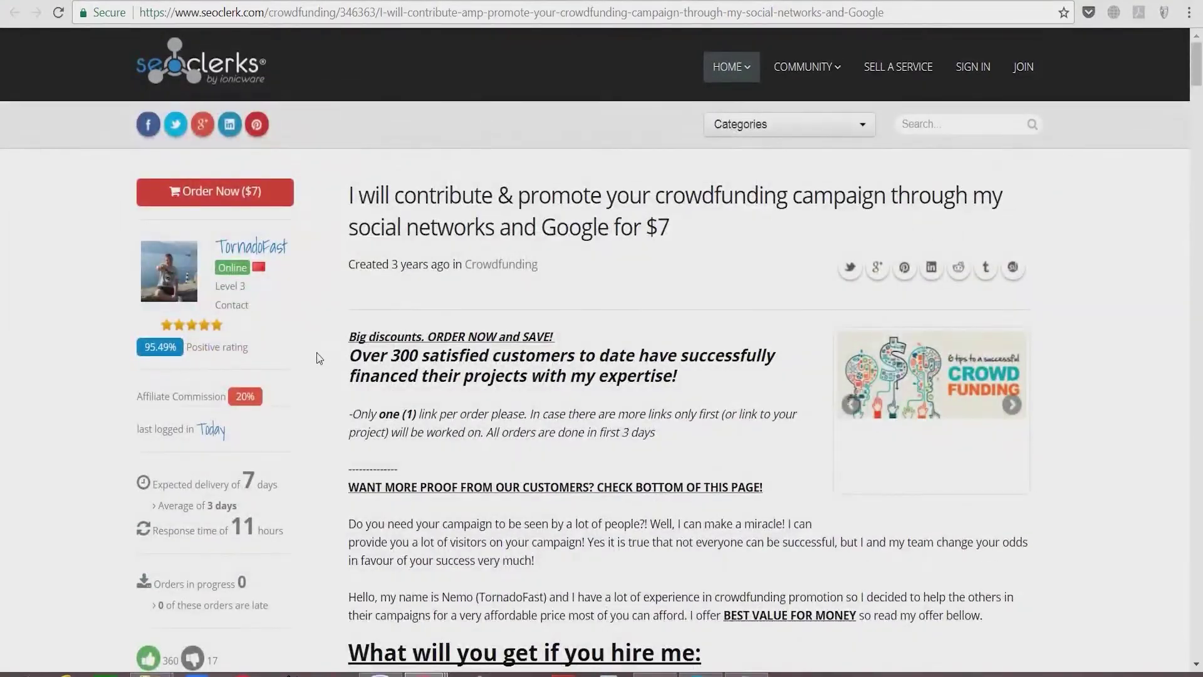